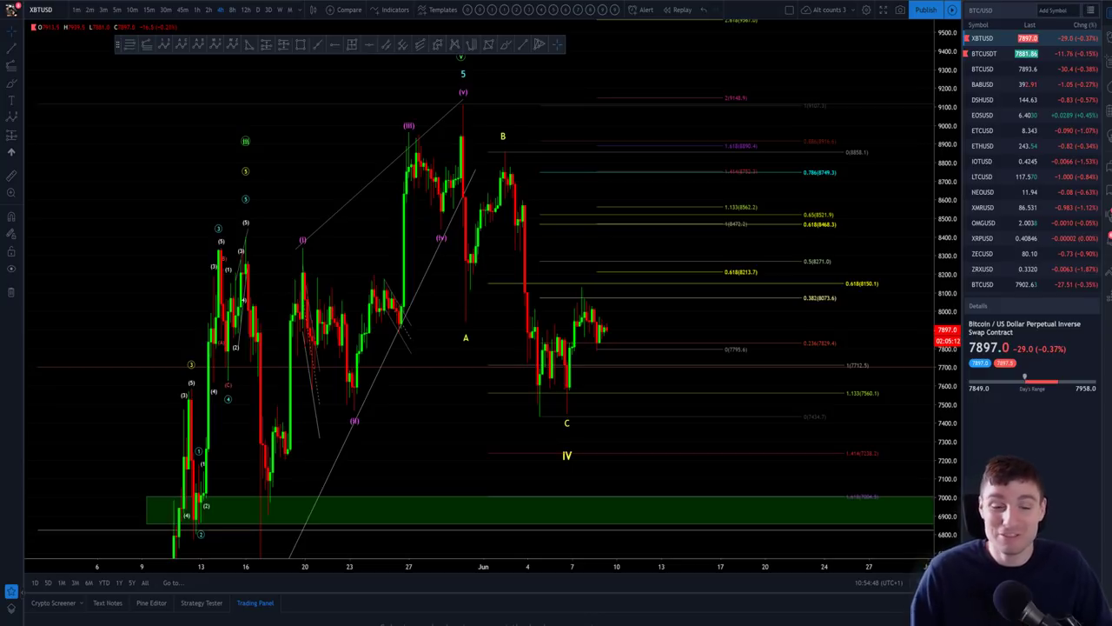
# Step: Examine the four-hour XBTUSD wave count, from the recent A-B-C correction back to the early-2019 triangle and projected wave V
pyautogui.scroll(-3, 857, 287)
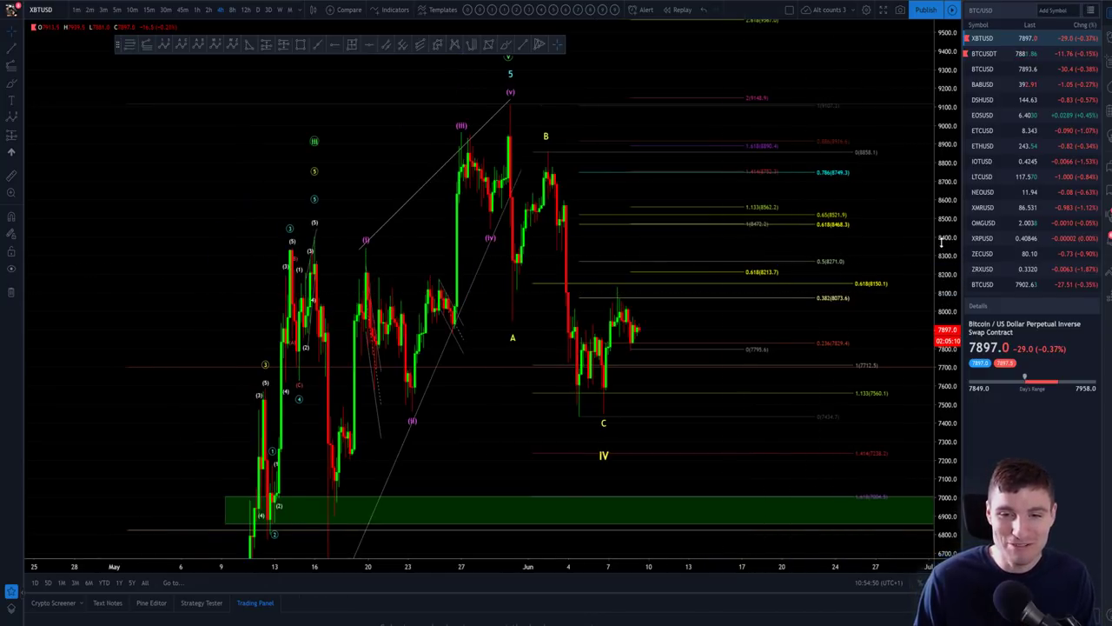
pyautogui.scroll(3, 925, 265)
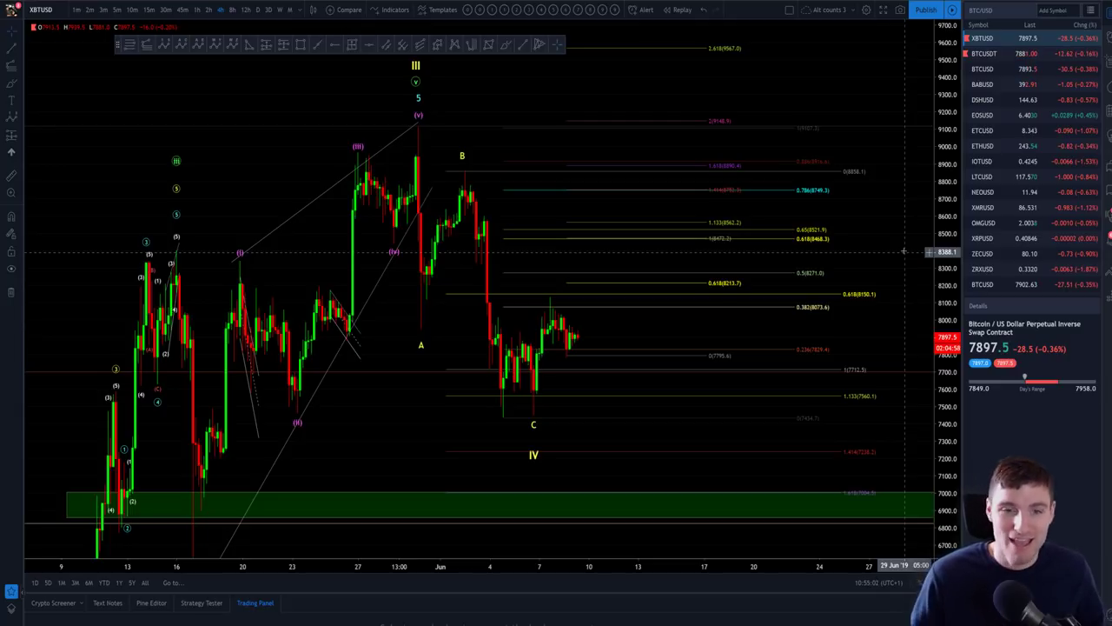
pyautogui.scroll(-3, 869, 230)
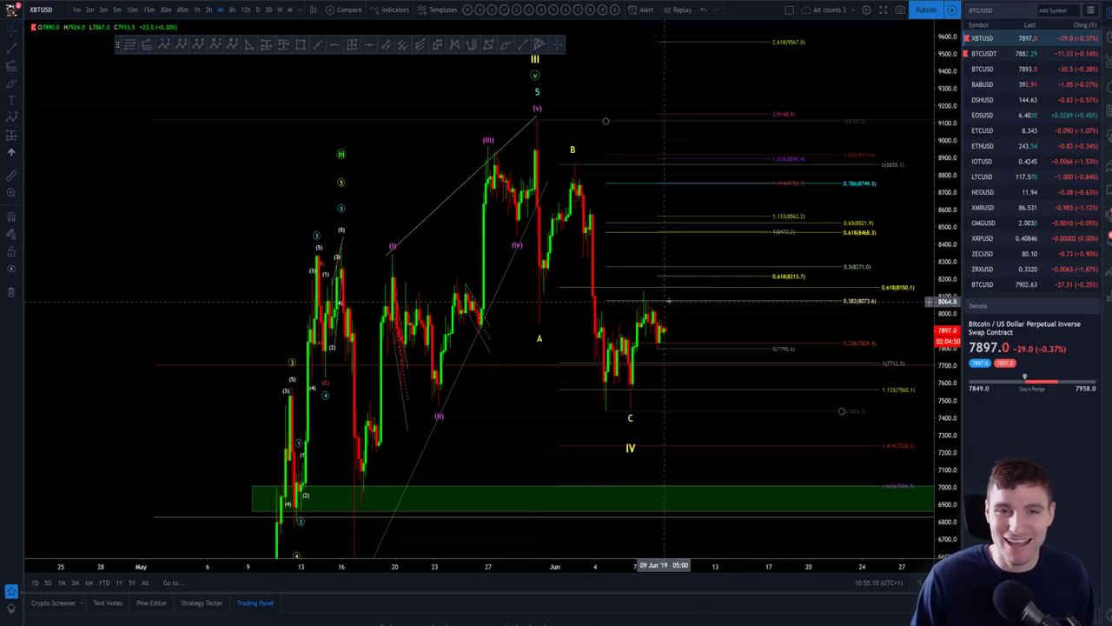
pyautogui.moveTo(939, 221); pyautogui.dragTo(939, 236)
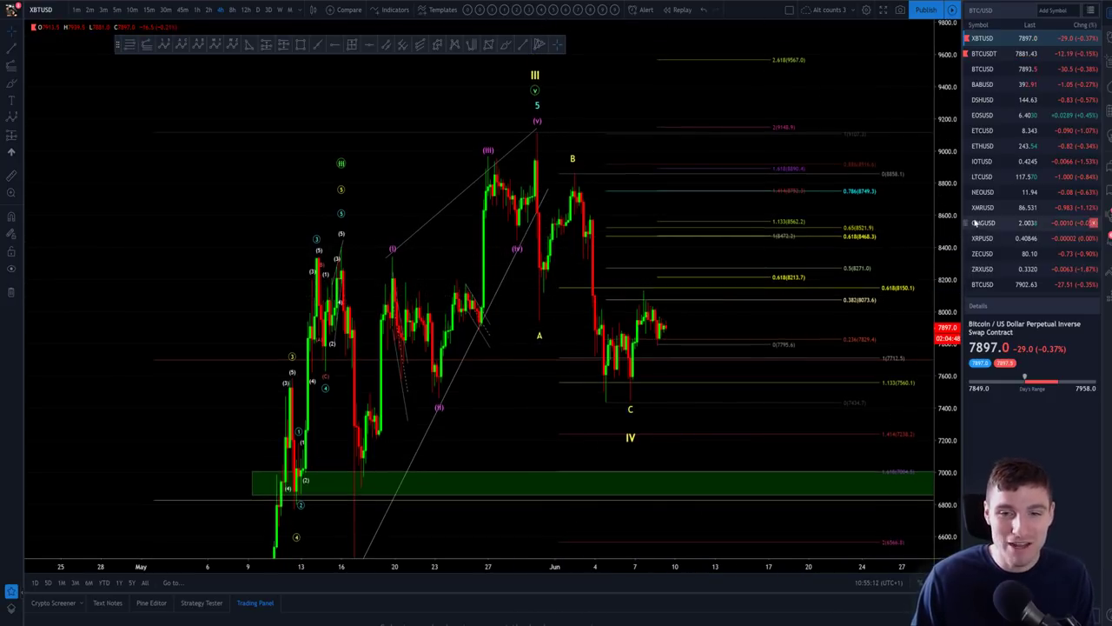
pyautogui.click(949, 583)
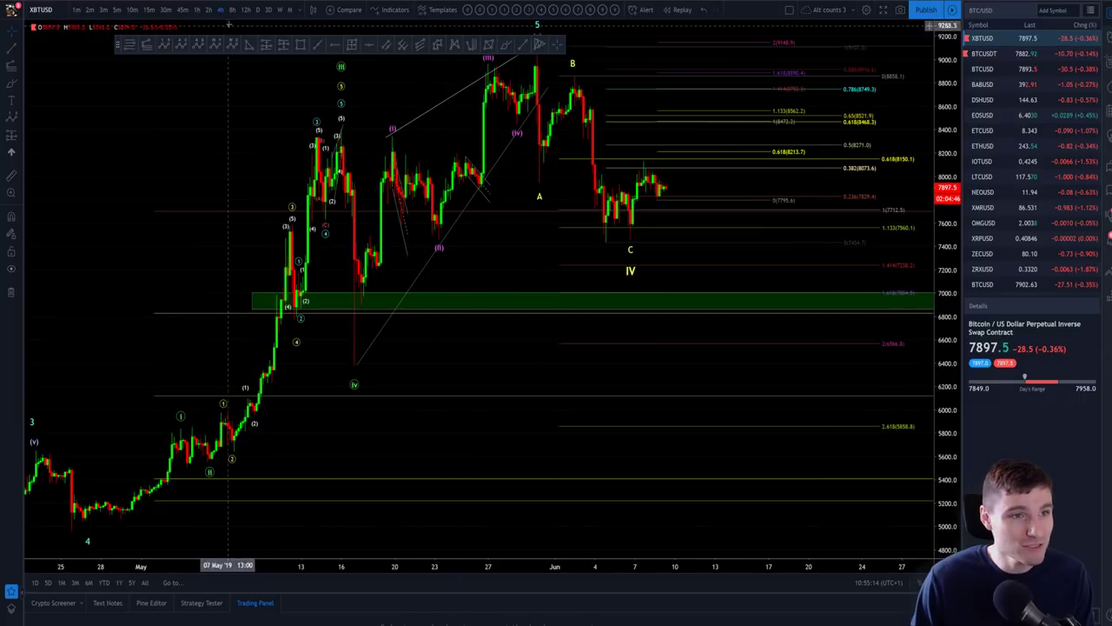
pyautogui.scroll(-6, 455, 476)
pyautogui.scroll(-3, 464, 479)
pyautogui.moveTo(633, 275); pyautogui.dragTo(454, 330)
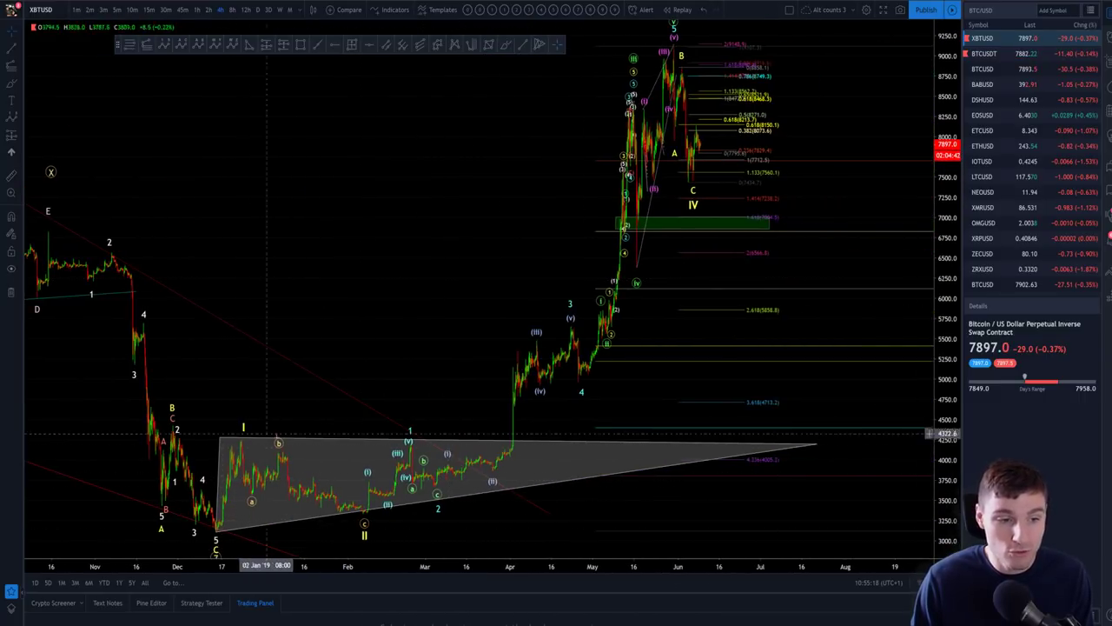
pyautogui.moveTo(642, 43); pyautogui.dragTo(629, 125)
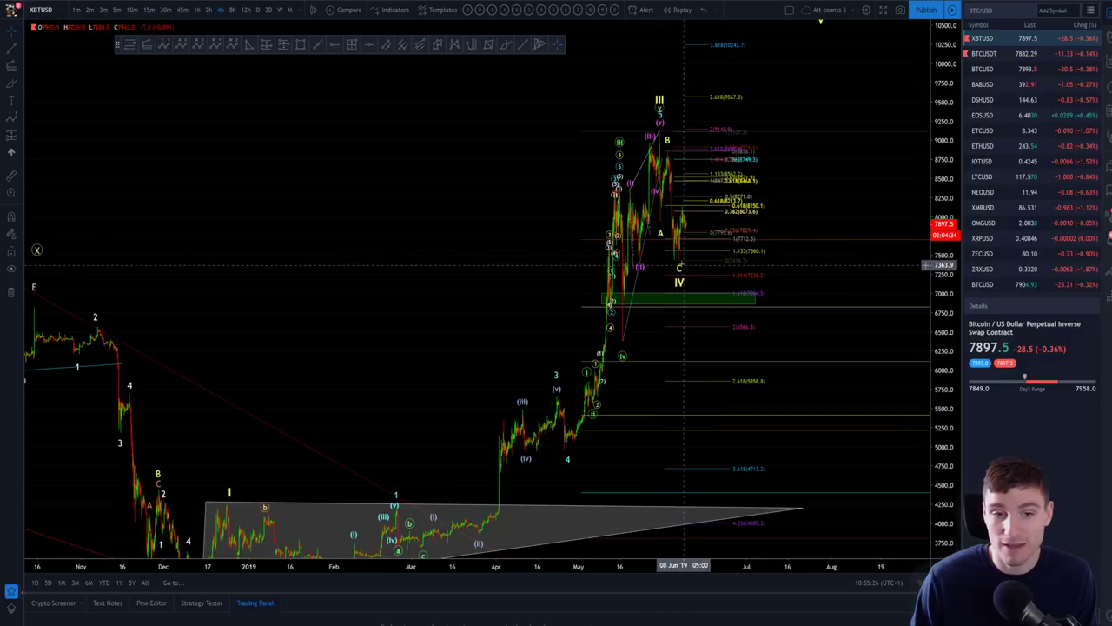
pyautogui.moveTo(808, 196); pyautogui.dragTo(762, 263)
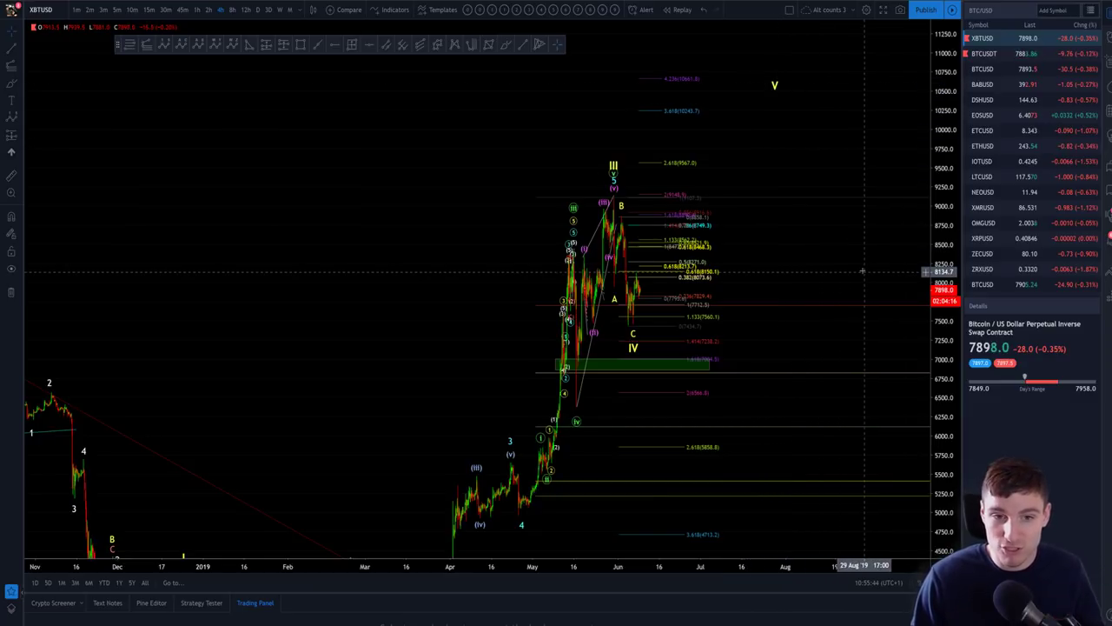
# Step: Delete the green rectangle zone below wave IV, just under the 7000 price level
pyautogui.scroll(3, 856, 272)
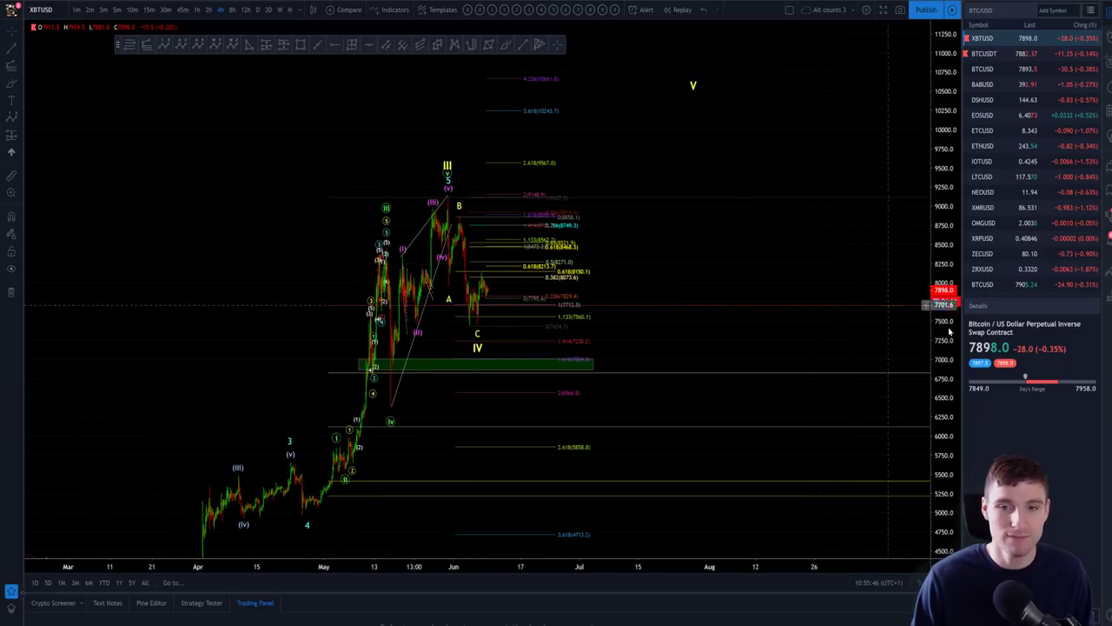
pyautogui.moveTo(944, 298); pyautogui.dragTo(952, 223)
pyautogui.scroll(5, 817, 261)
pyautogui.moveTo(469, 269); pyautogui.dragTo(1096, 241)
pyautogui.scroll(-2, 904, 254)
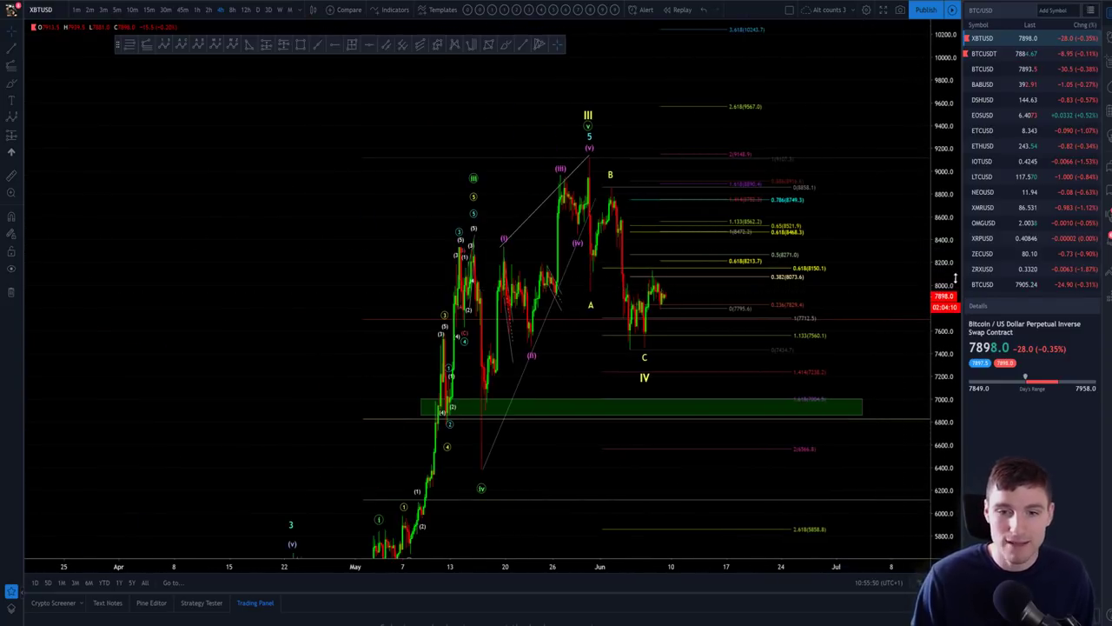
pyautogui.moveTo(873, 288); pyautogui.dragTo(854, 232)
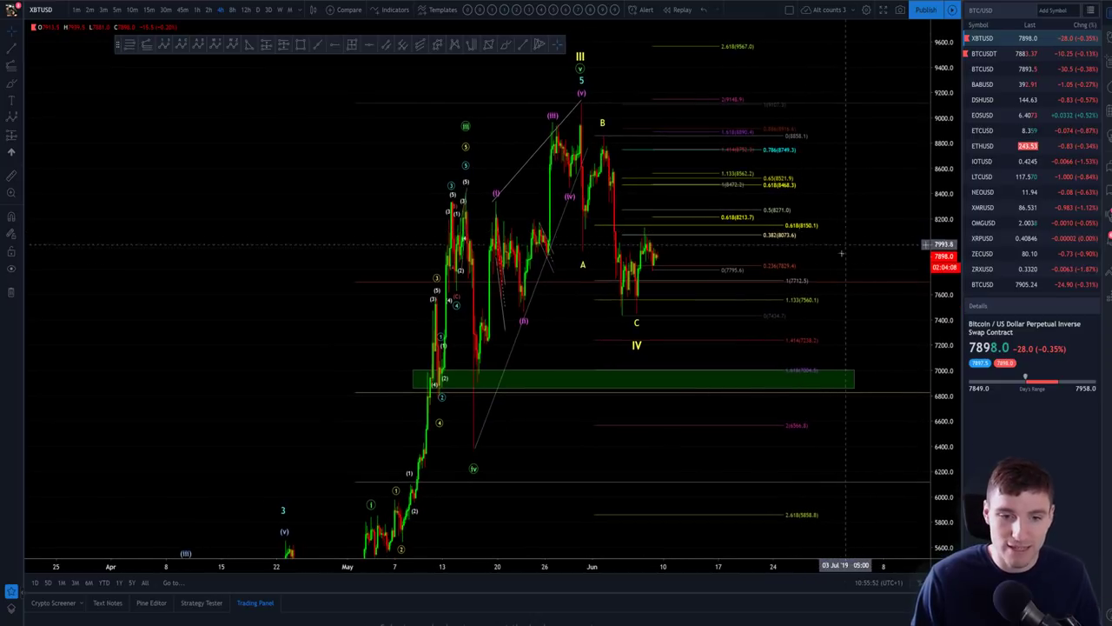
pyautogui.click(840, 375)
pyautogui.press('Delete')
pyautogui.moveTo(842, 354); pyautogui.dragTo(811, 360)
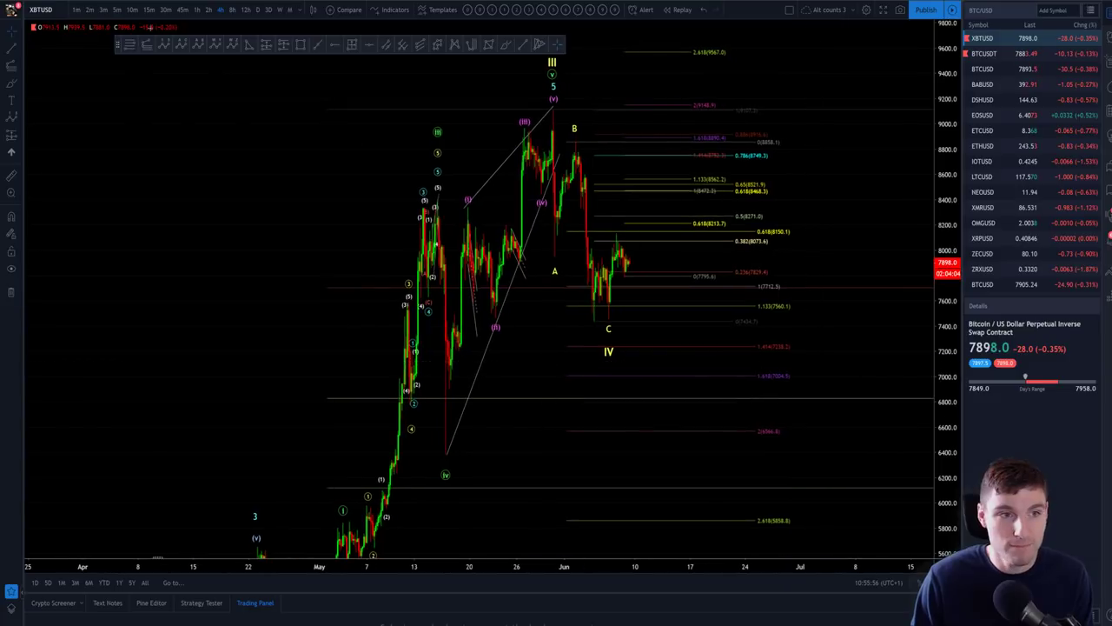
# Step: Draw a trend-based Fibonacci extension from the wave III high at 9111.7 through the wave A low at 7954.2 to the wave B high at 8860.4
pyautogui.click(146, 44)
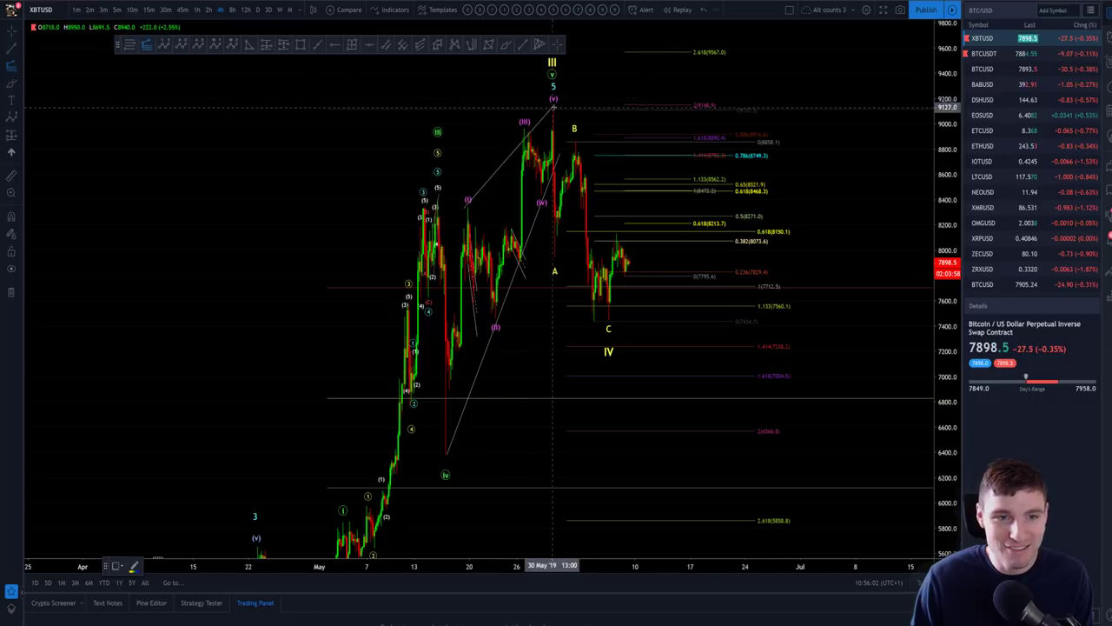
pyautogui.click(560, 109)
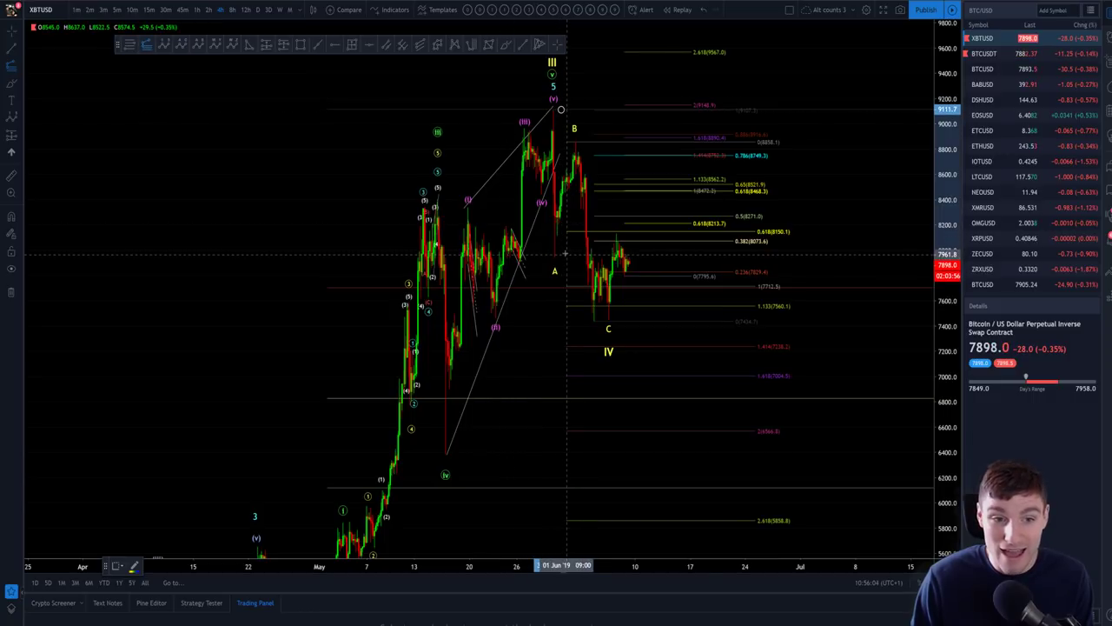
pyautogui.click(566, 256)
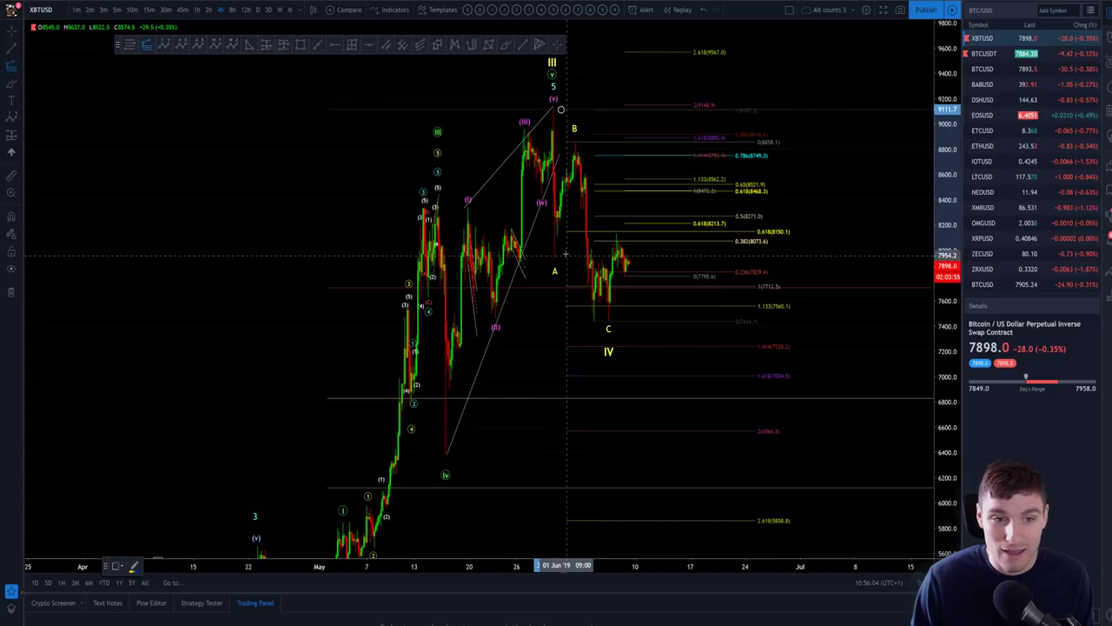
pyautogui.click(684, 141)
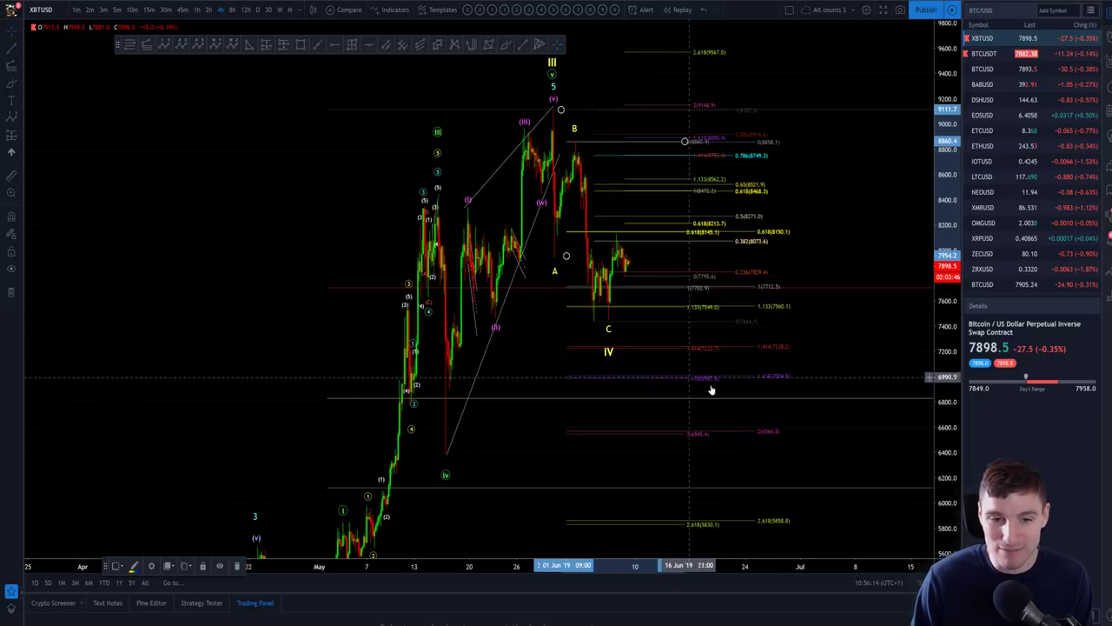
# Step: Draw a Fibonacci retracement from the wave II low at 3334.2 up to the wave III high at 9136.7, extending it to late August 2019
pyautogui.scroll(-5, 711, 390)
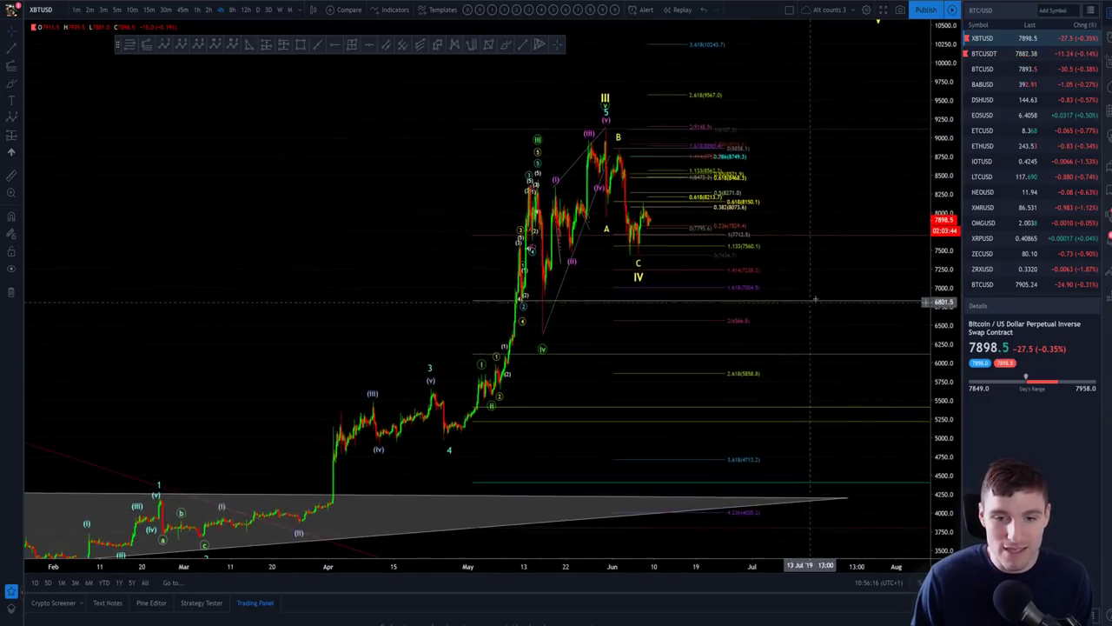
pyautogui.scroll(-5, 815, 299)
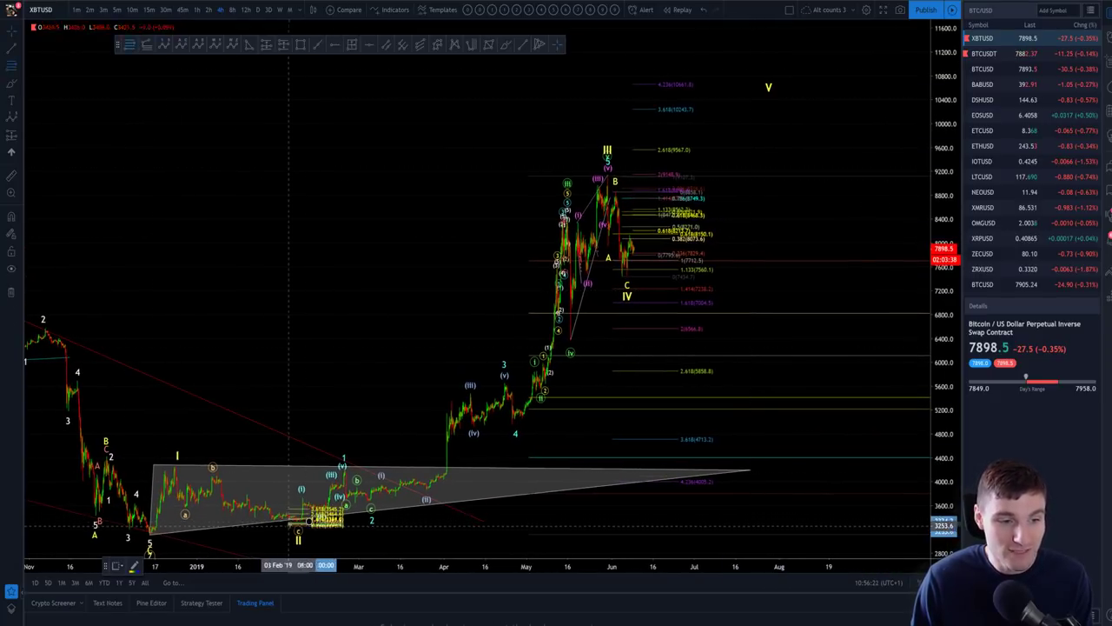
pyautogui.click(309, 520)
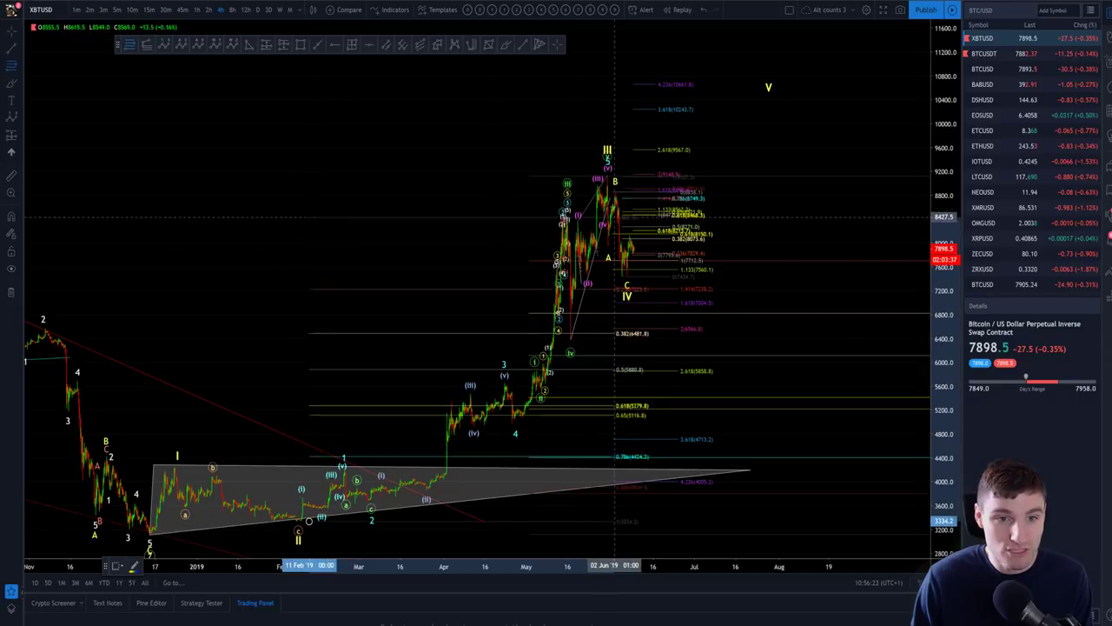
pyautogui.click(845, 175)
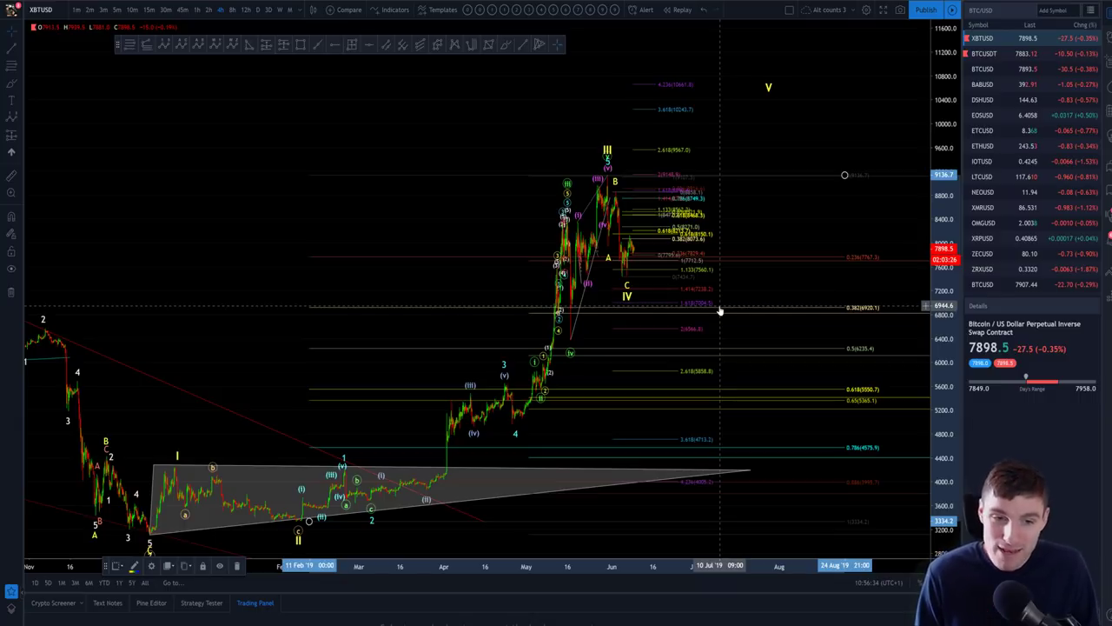
# Step: Draw a green rectangle zone below wave IV spanning the 1.618 extension at 7004.5 and the 0.382 retracement at 6920.1
pyautogui.scroll(5, 719, 296)
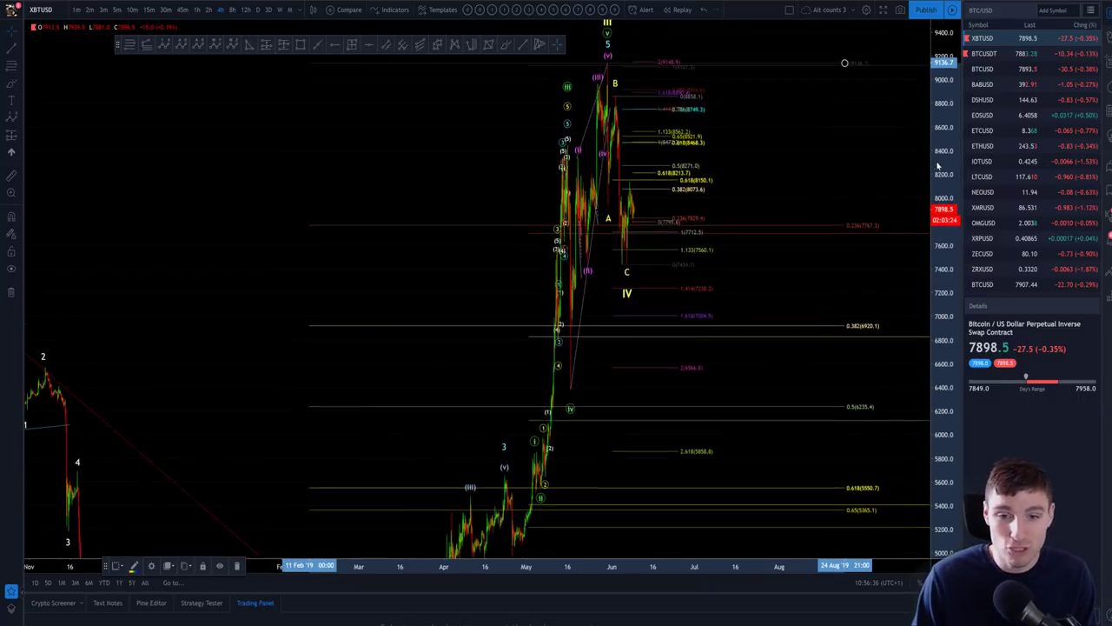
pyautogui.moveTo(667, 273); pyautogui.dragTo(688, 272)
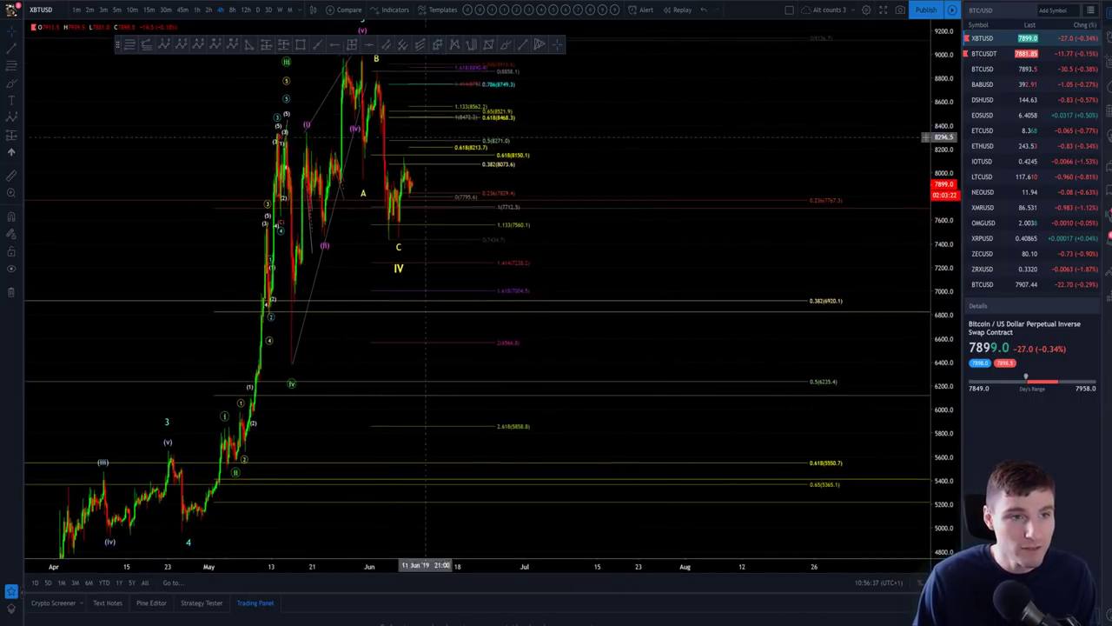
pyautogui.click(300, 44)
pyautogui.moveTo(236, 282)
pyautogui.mouseDown()
pyautogui.moveTo(397, 303)
pyautogui.moveTo(878, 305)
pyautogui.mouseUp()
pyautogui.moveTo(943, 328); pyautogui.dragTo(943, 222)
pyautogui.moveTo(91, 416); pyautogui.dragTo(295, 410)
pyautogui.scroll(2, 295, 409)
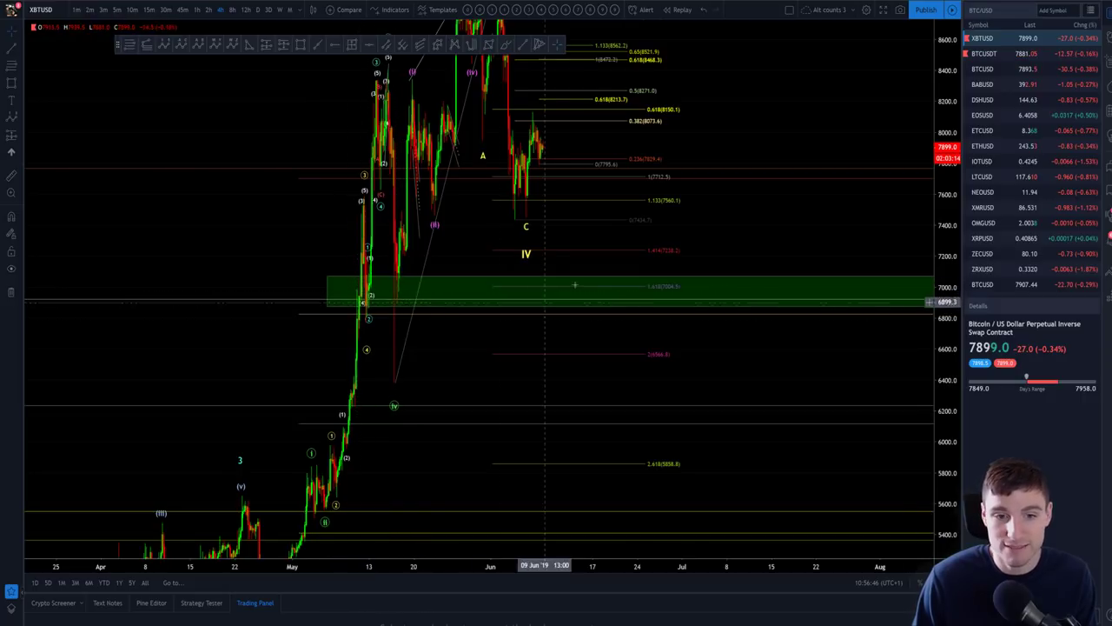
# Step: Delete the green rectangle zone covering the 0.382 retracement and 1.618 extension levels
pyautogui.scroll(-4, 700, 292)
pyautogui.moveTo(817, 252); pyautogui.dragTo(665, 276)
pyautogui.click(845, 305)
pyautogui.press('Delete')
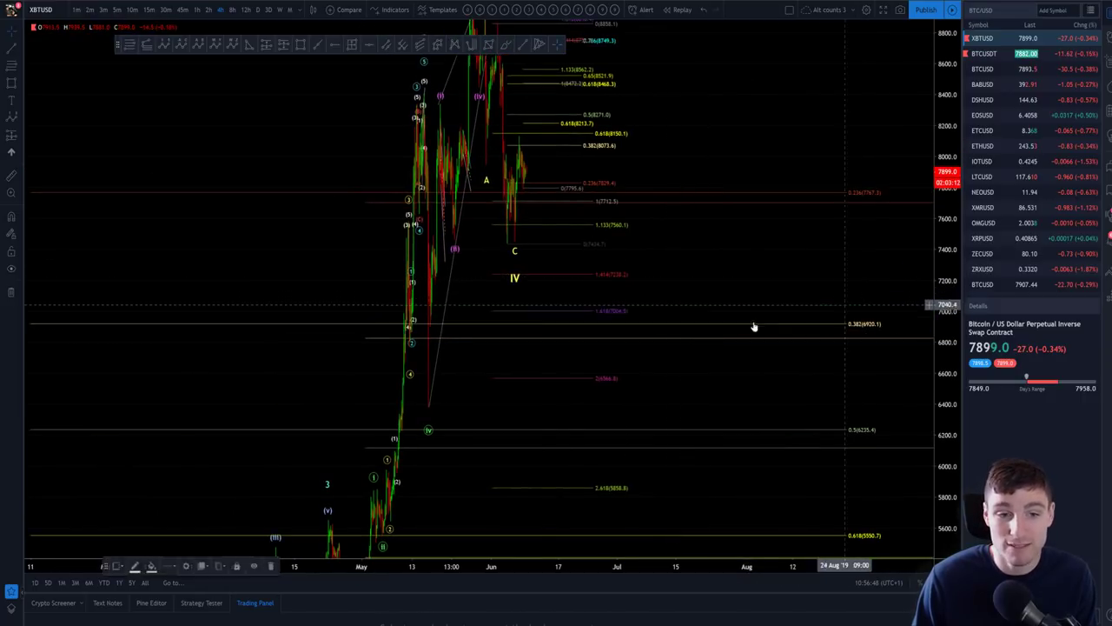
# Step: Examine the A-B-C correction into wave IV against the support lines below and the Fibonacci levels overhead
pyautogui.scroll(5, 754, 327)
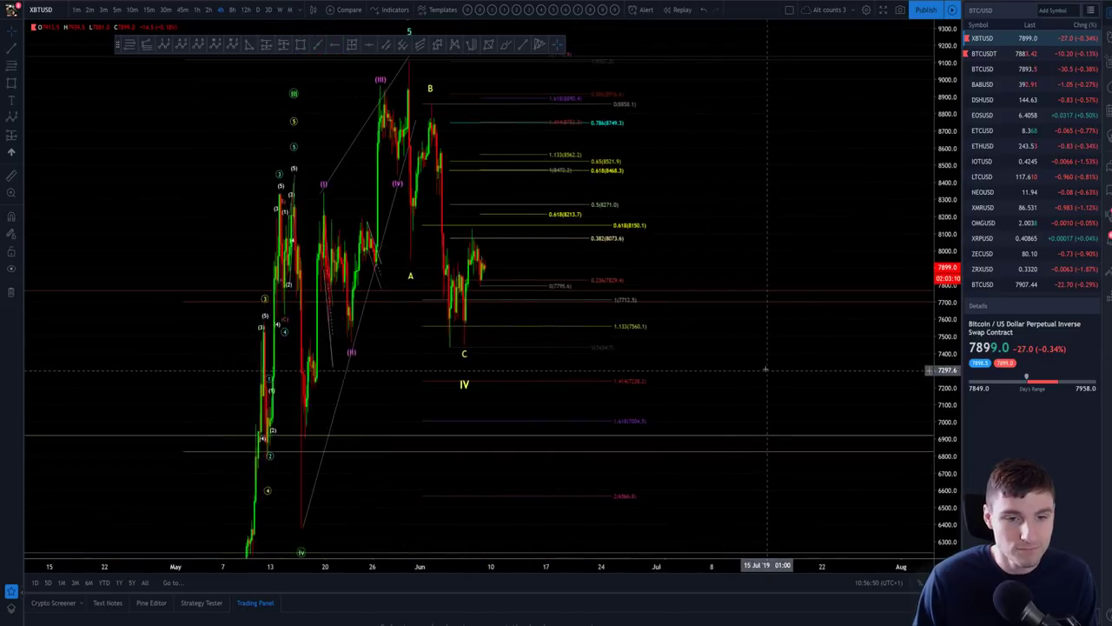
pyautogui.scroll(3, 713, 364)
pyautogui.moveTo(479, 409); pyautogui.dragTo(629, 365)
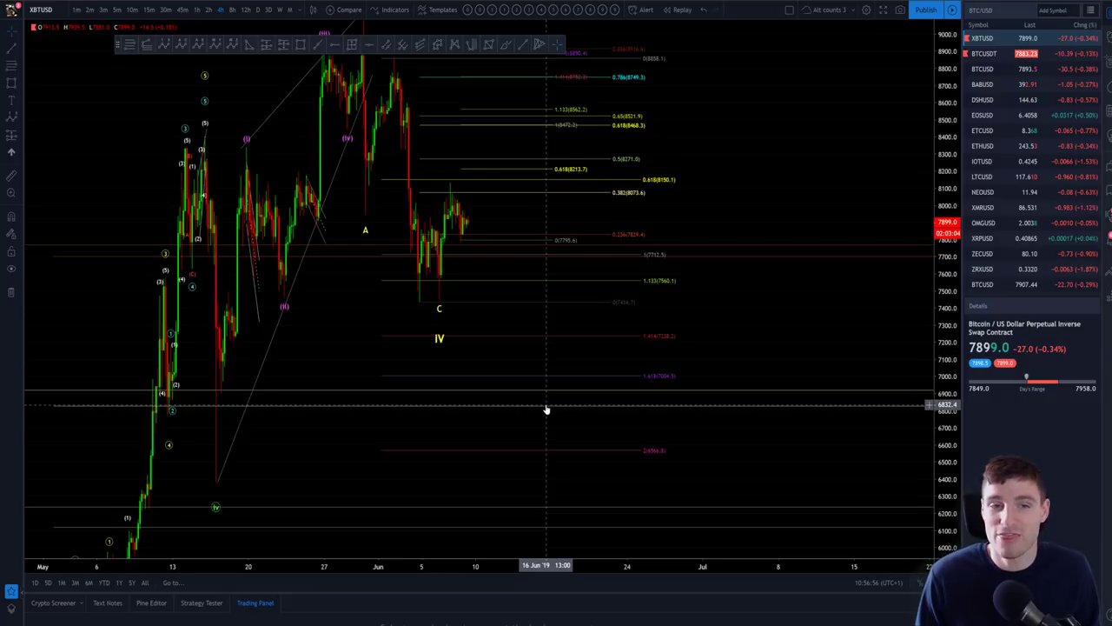
pyautogui.moveTo(943, 312); pyautogui.dragTo(888, 289)
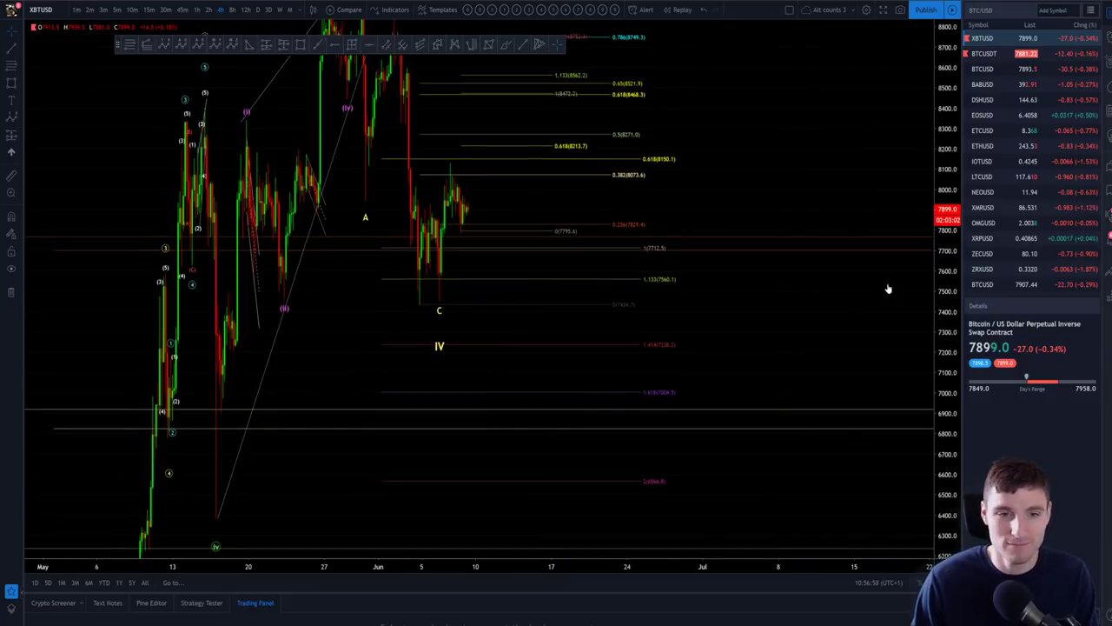
pyautogui.moveTo(517, 411); pyautogui.dragTo(551, 442)
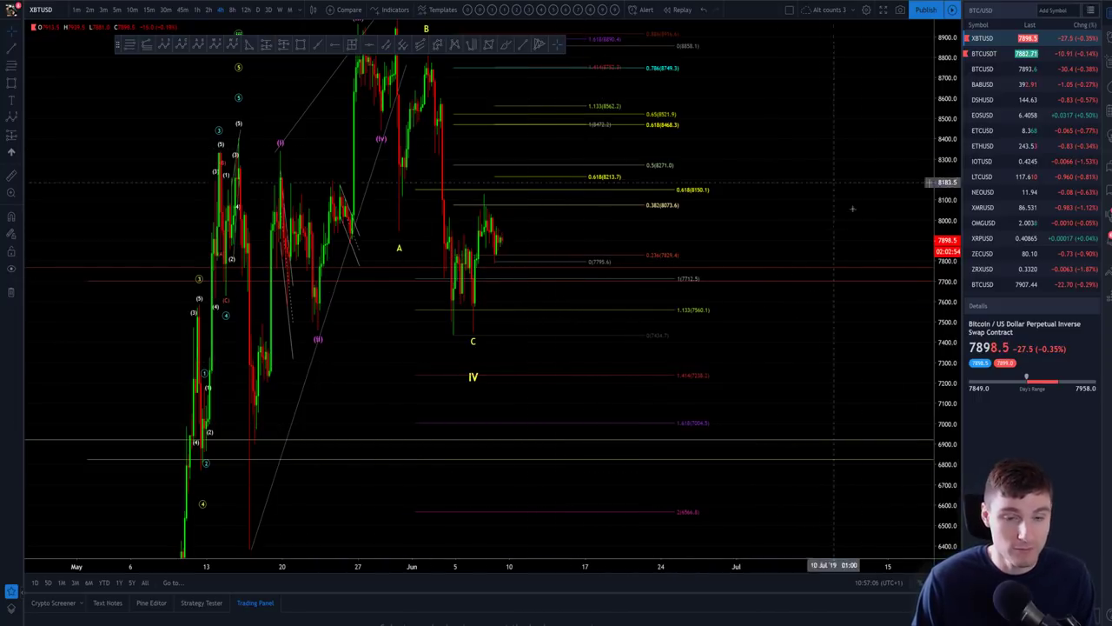
pyautogui.moveTo(945, 266); pyautogui.dragTo(834, 147)
pyautogui.moveTo(814, 137); pyautogui.dragTo(877, 166)
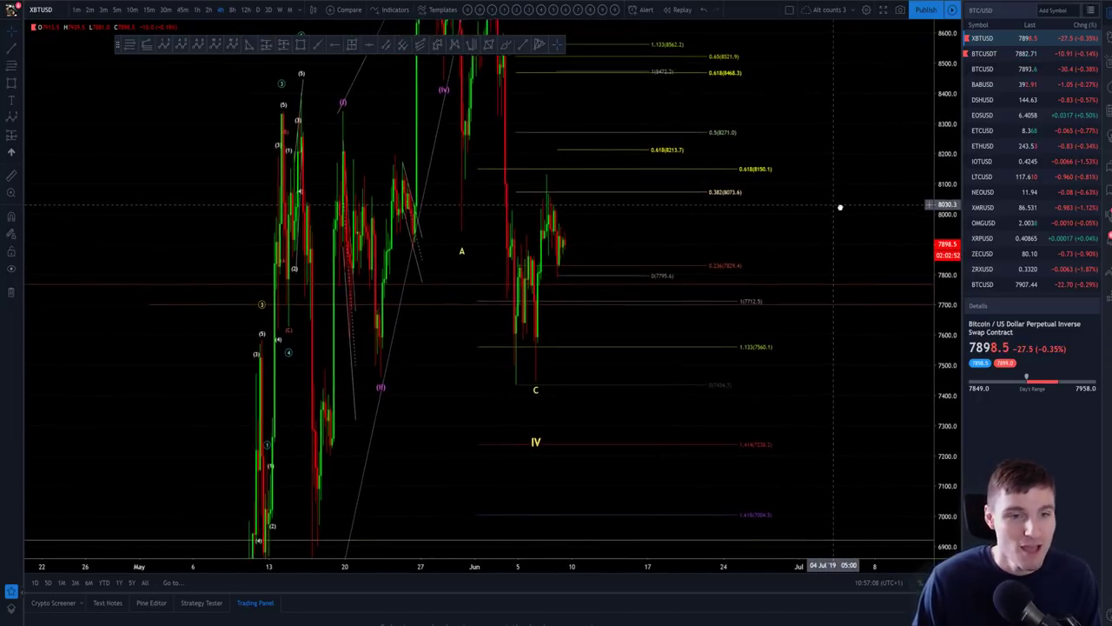
pyautogui.moveTo(839, 206); pyautogui.dragTo(907, 257)
pyautogui.scroll(1, 700, 348)
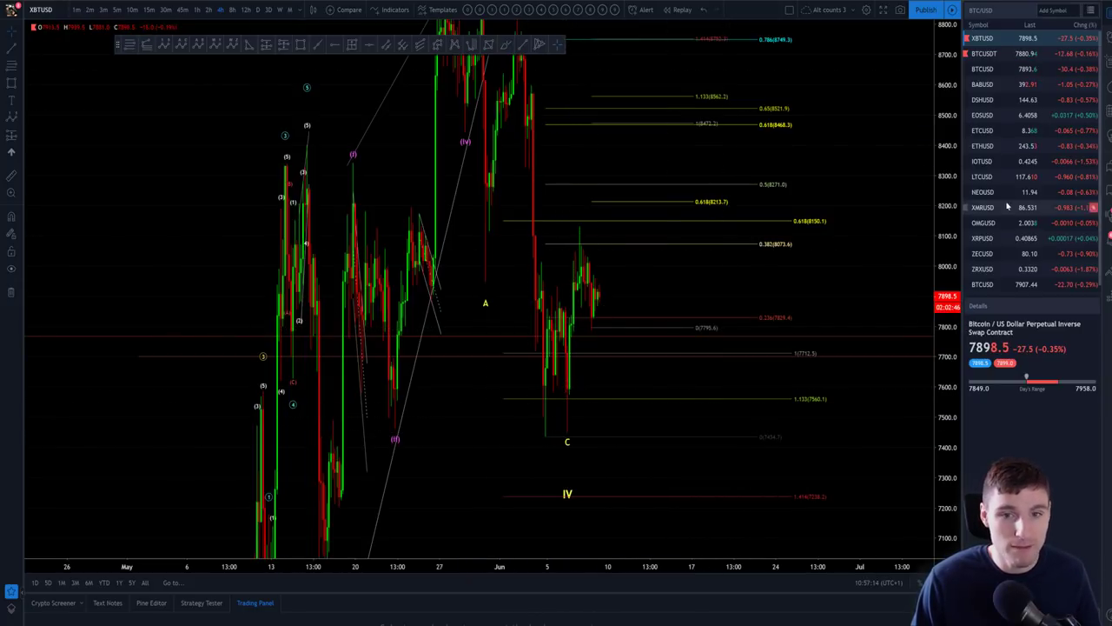
pyautogui.moveTo(892, 149); pyautogui.dragTo(880, 222)
pyautogui.click(163, 44)
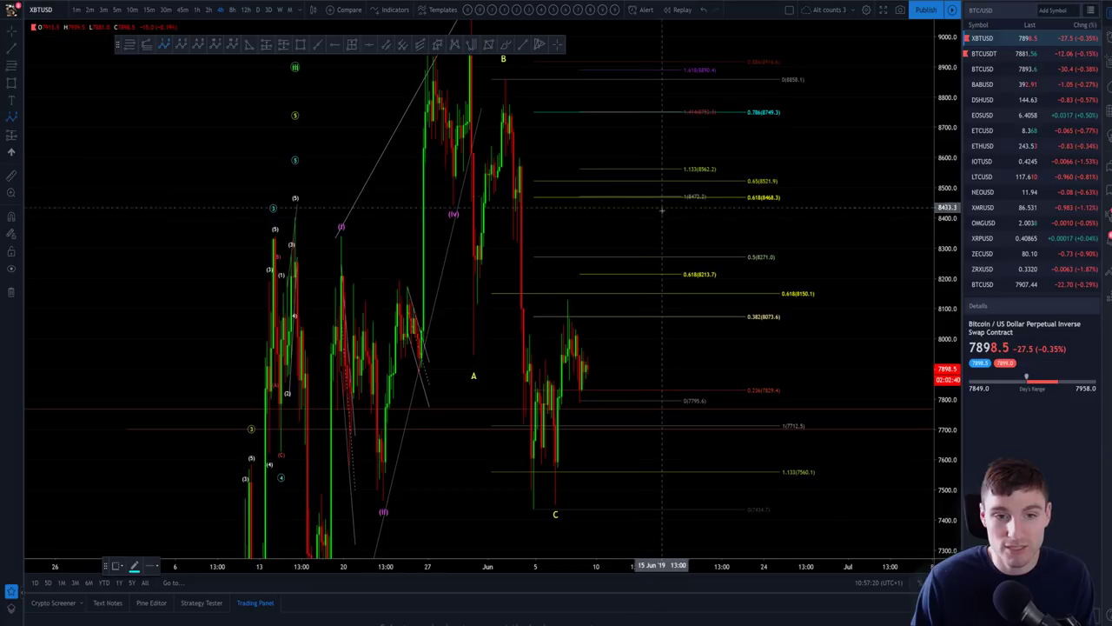
pyautogui.click(565, 50)
pyautogui.click(731, 178)
pyautogui.click(814, 111)
pyautogui.click(842, 205)
pyautogui.click(881, 112)
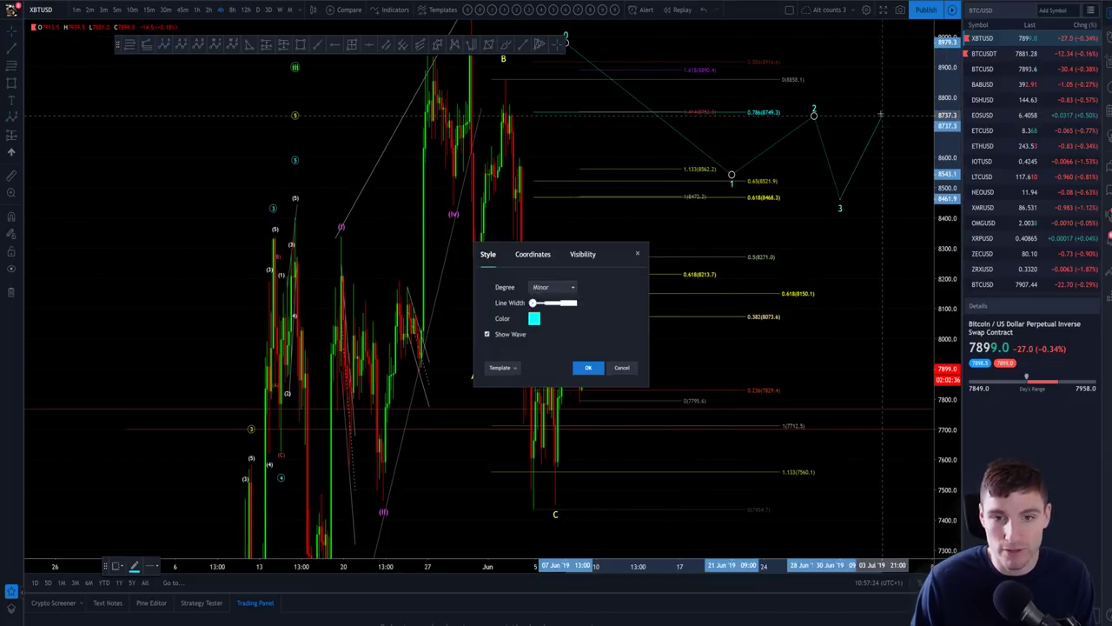
pyautogui.click(881, 195)
pyautogui.press('Delete')
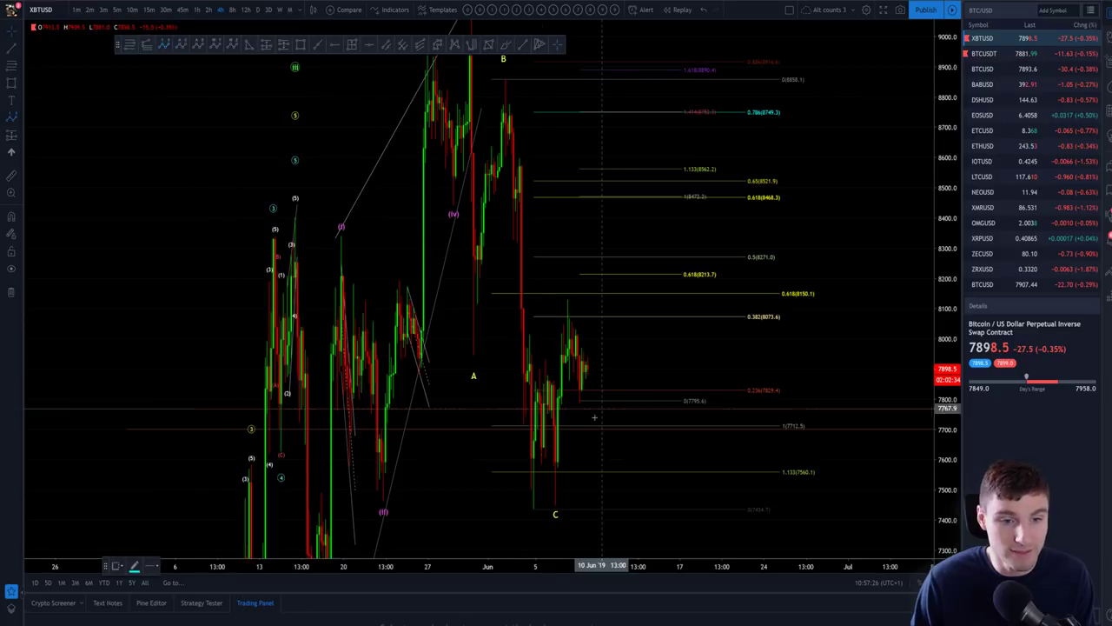
# Step: Draw a 1-2-3-4-5 impulse wave from the wave C low at 7436.8 through 8124.5, 7769.5, 8632.3 and 8391.9 to about 8900
pyautogui.click(555, 513)
pyautogui.click(567, 301)
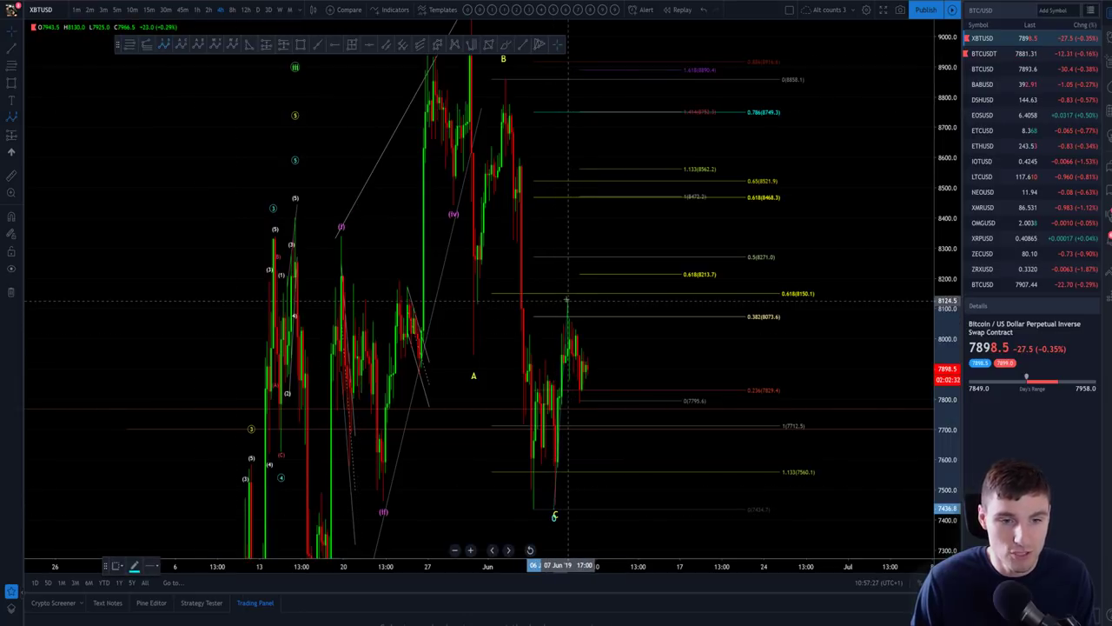
pyautogui.click(584, 405)
pyautogui.click(648, 144)
pyautogui.click(683, 222)
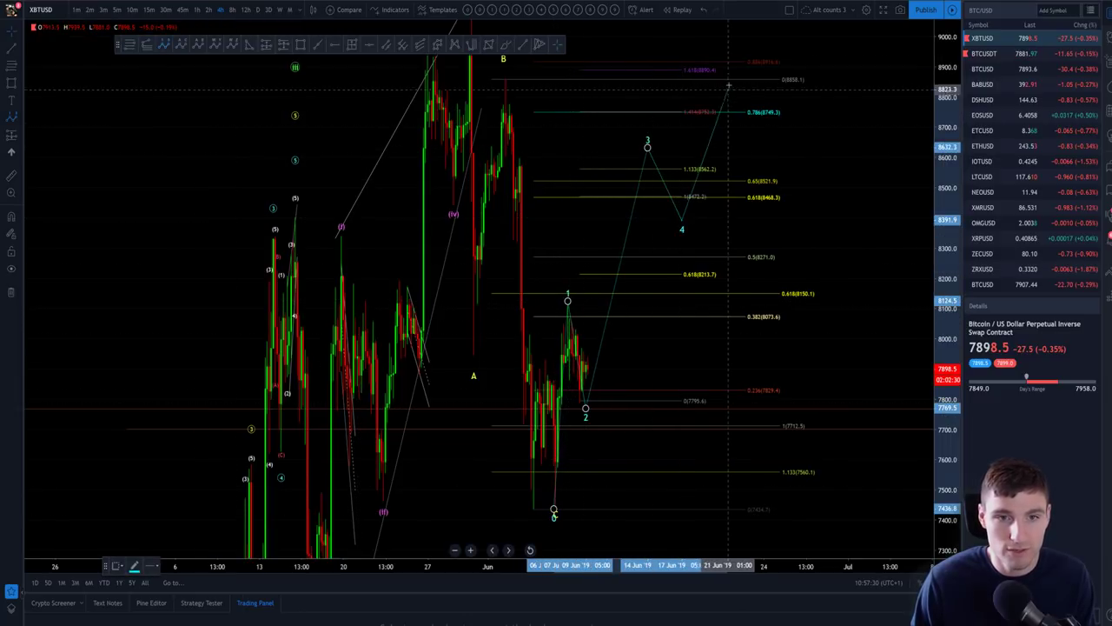
pyautogui.click(739, 62)
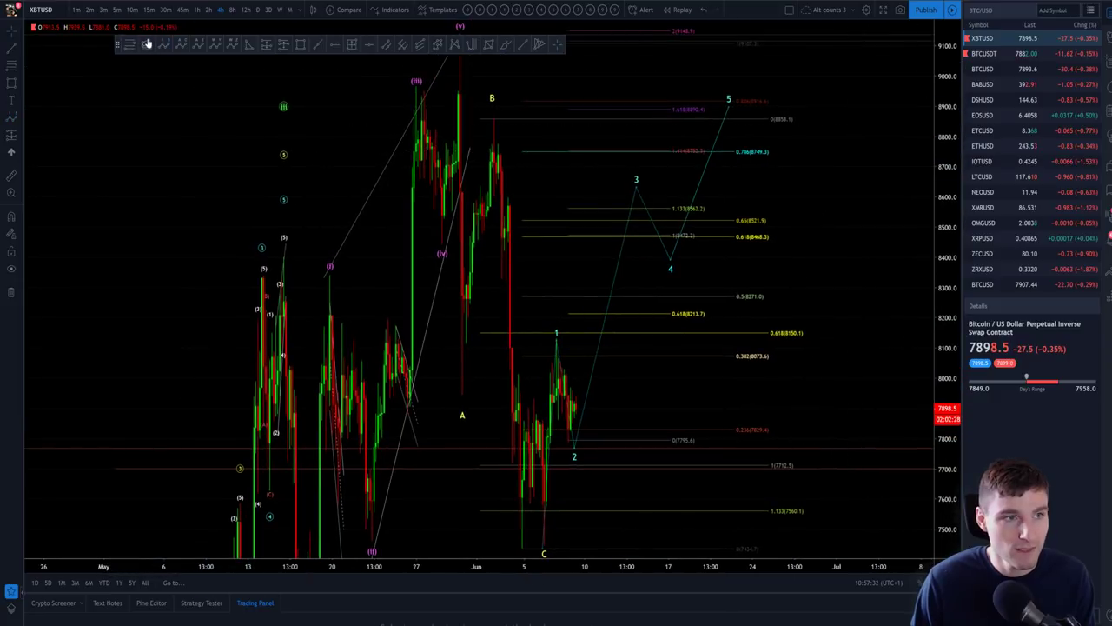
# Step: Draw a trend-based Fibonacci extension from the wave C low at 7439.8 to the wave 1 high at 8125.9, projected from 7783.7 near wave 2
pyautogui.click(563, 547)
pyautogui.click(570, 340)
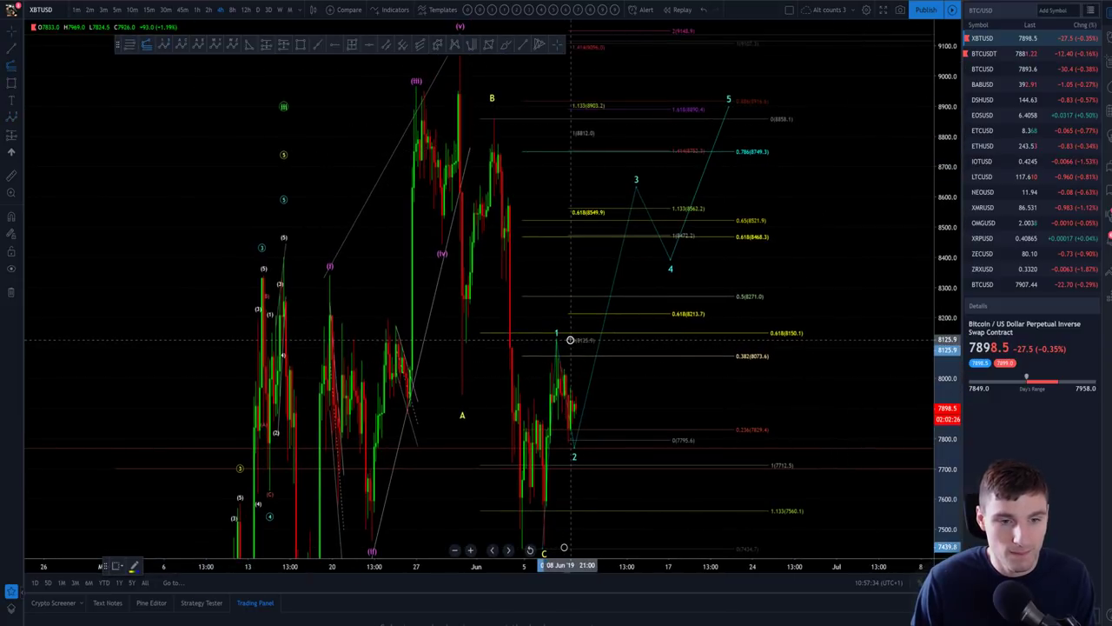
pyautogui.click(772, 443)
# Step: Raise the projected impulse's wave 3 point to 8899.5, its wave 4 point to 8509.5 and its wave 5 point to about 9100
pyautogui.moveTo(636, 186); pyautogui.dragTo(641, 106)
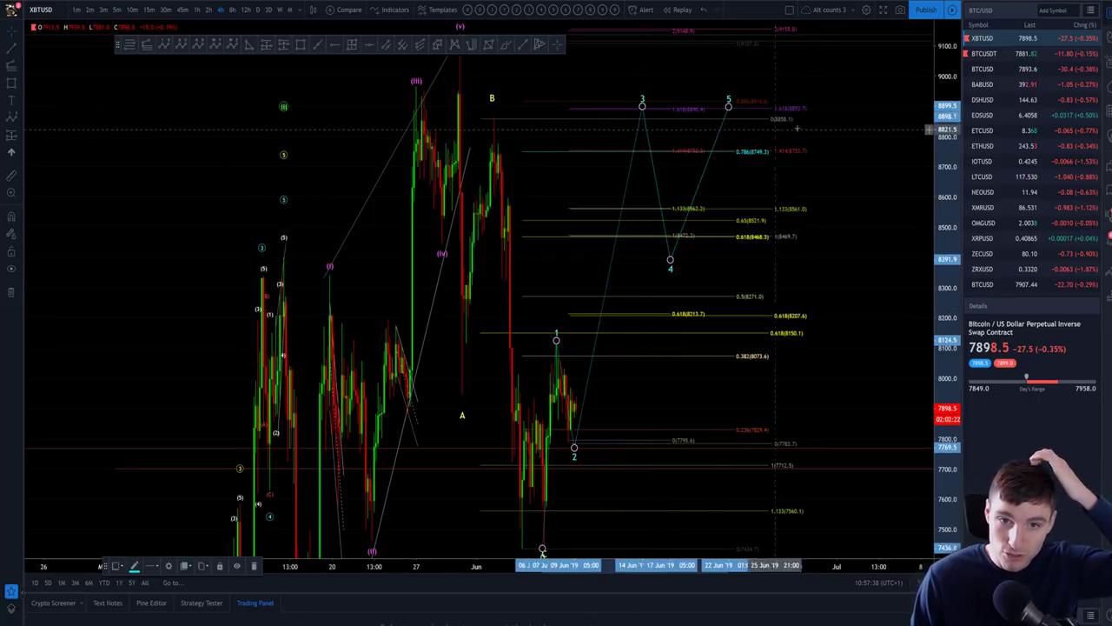
pyautogui.moveTo(676, 239); pyautogui.dragTo(681, 225)
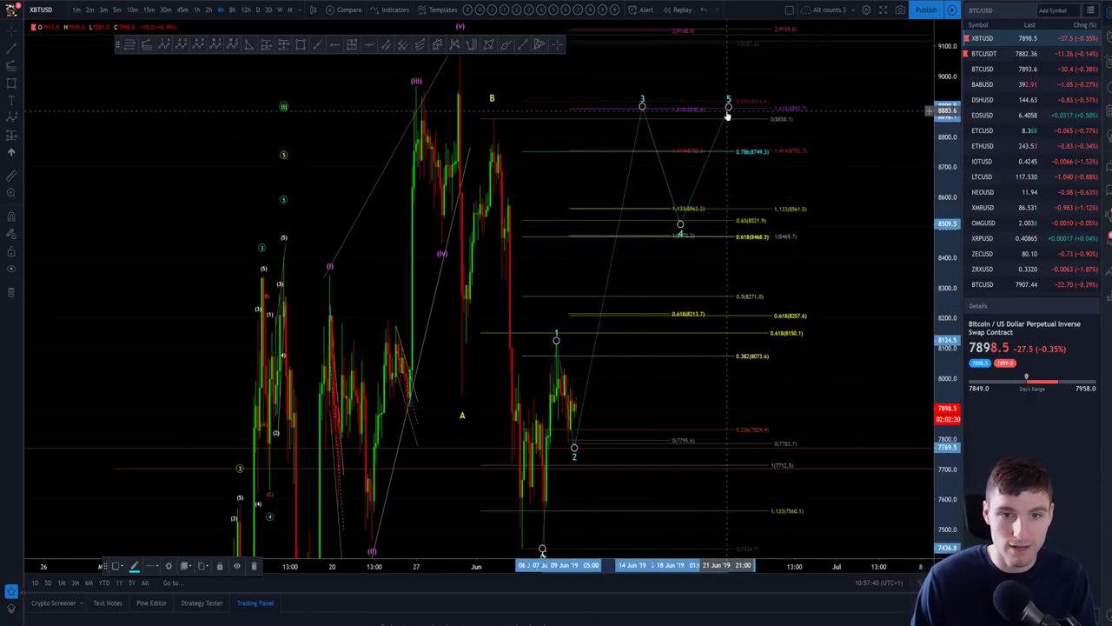
pyautogui.moveTo(728, 99); pyautogui.dragTo(742, 41)
# Step: Delete the projected 1-2-3-4-5 impulse wave drawn up from the wave IV low
pyautogui.scroll(-3, 859, 151)
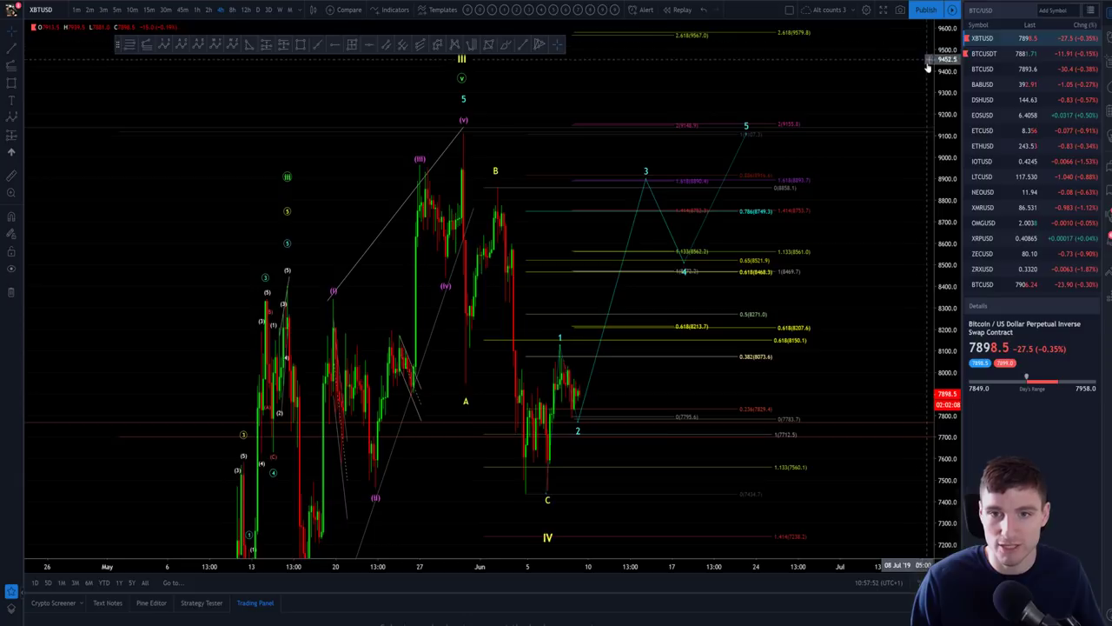
pyautogui.moveTo(940, 63); pyautogui.dragTo(945, 150)
pyautogui.moveTo(882, 127); pyautogui.dragTo(813, 167)
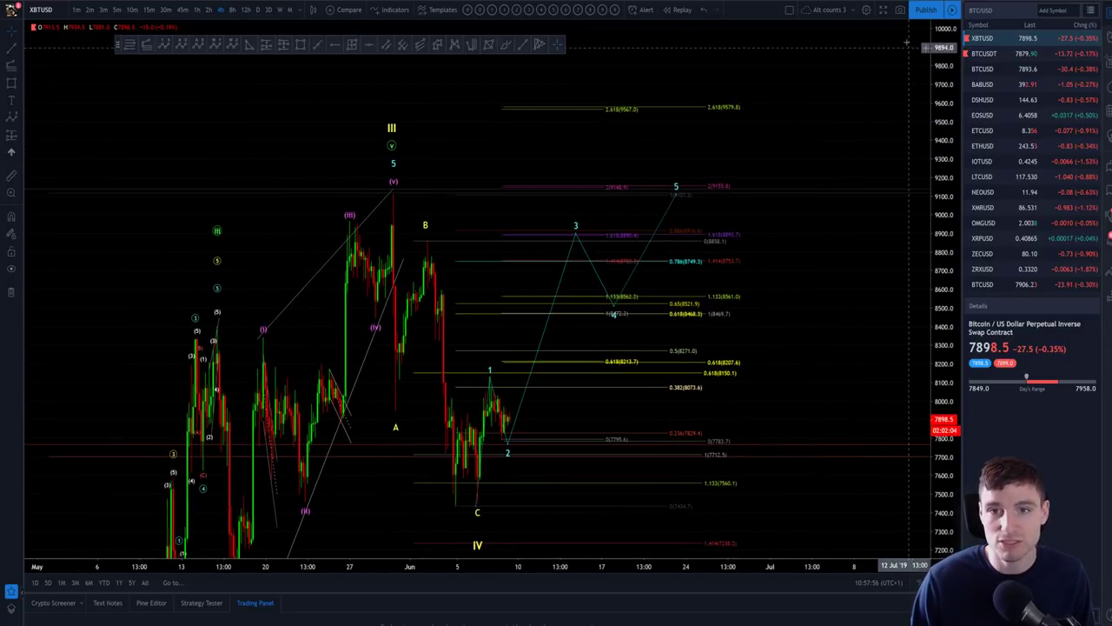
pyautogui.click(669, 206)
pyautogui.press('Delete')
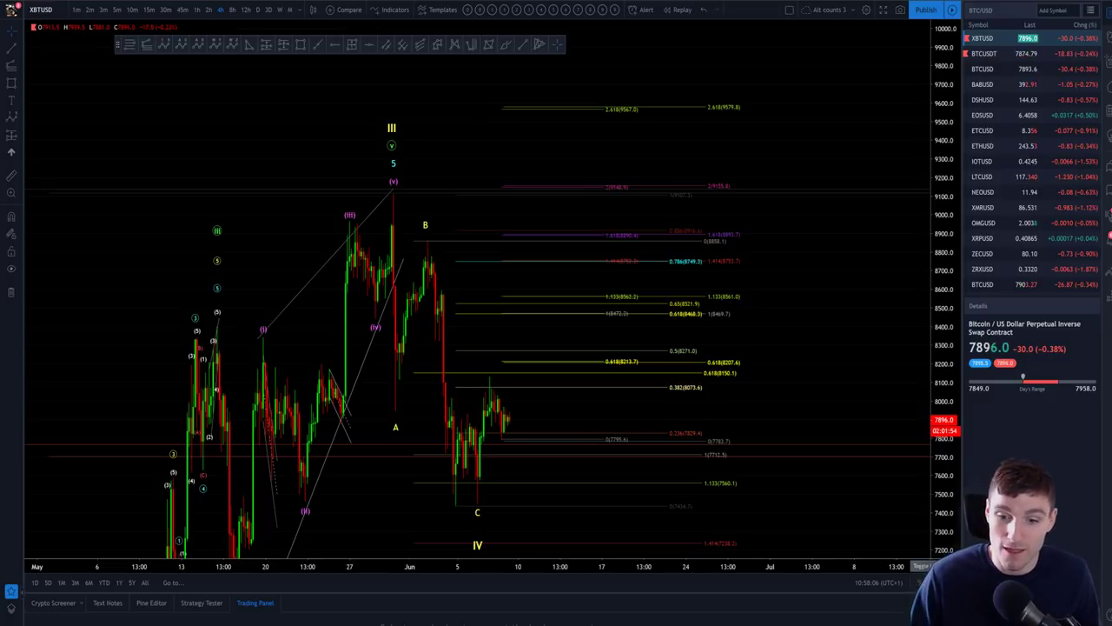
# Step: Examine the larger Elliott wave count from the December low up to wave III and the wave IV correction
pyautogui.click(949, 582)
pyautogui.scroll(-2, 722, 443)
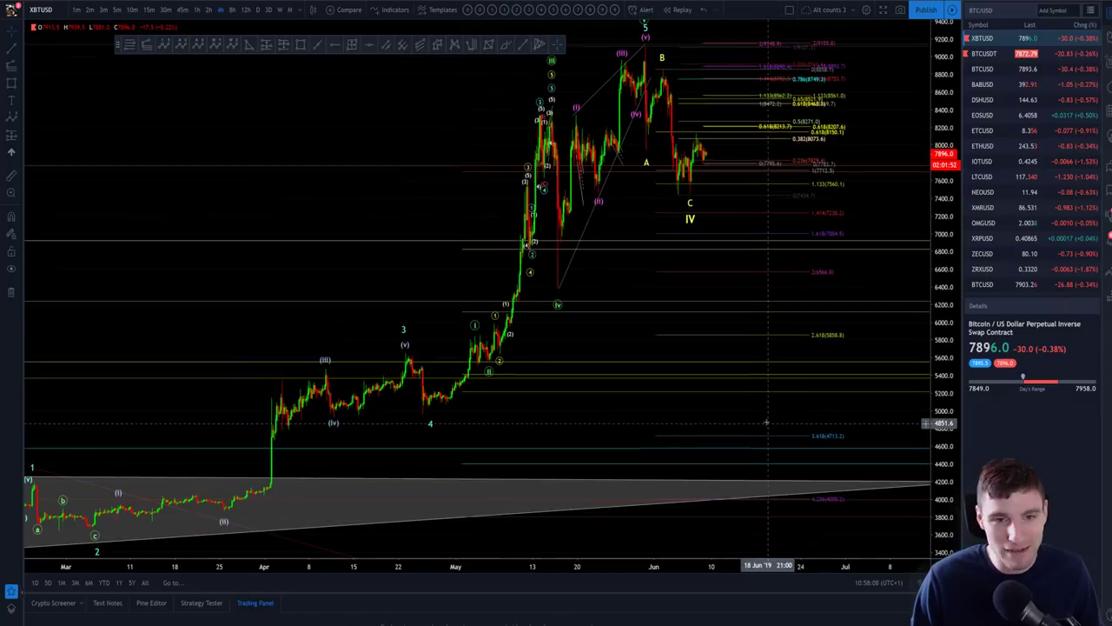
pyautogui.scroll(-2, 717, 425)
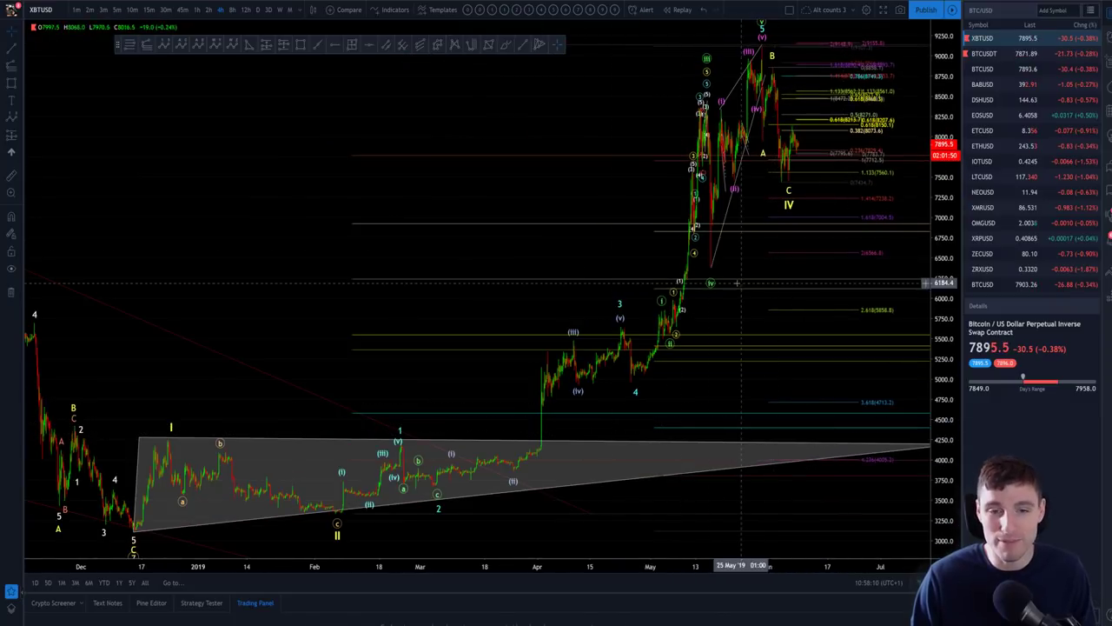
pyautogui.scroll(3, 881, 342)
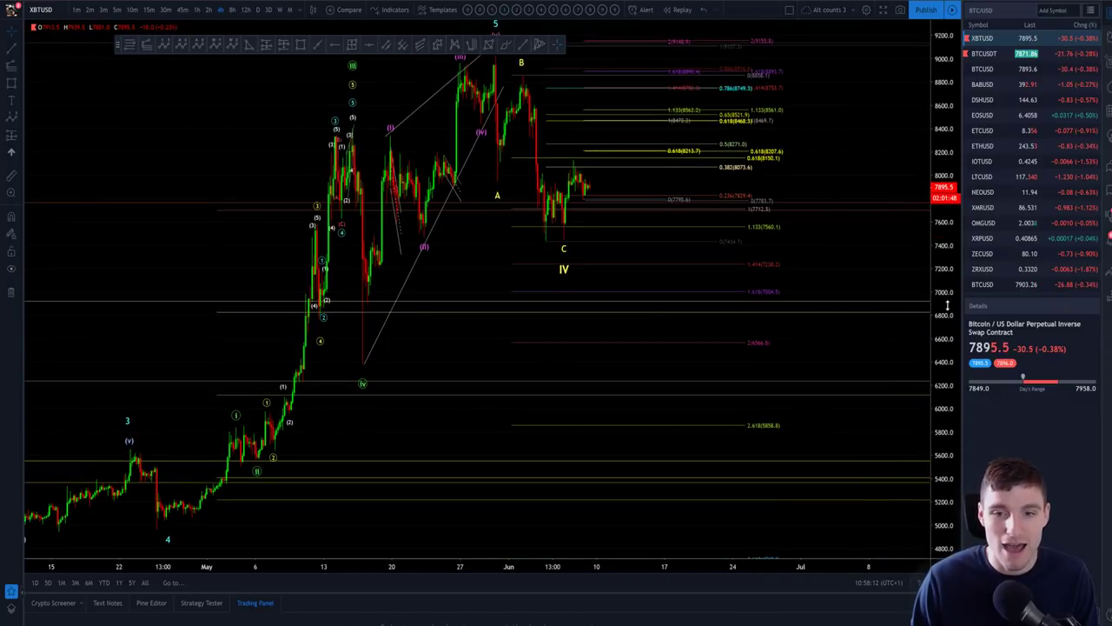
pyautogui.scroll(3, 860, 261)
pyautogui.moveTo(774, 247); pyautogui.dragTo(840, 259)
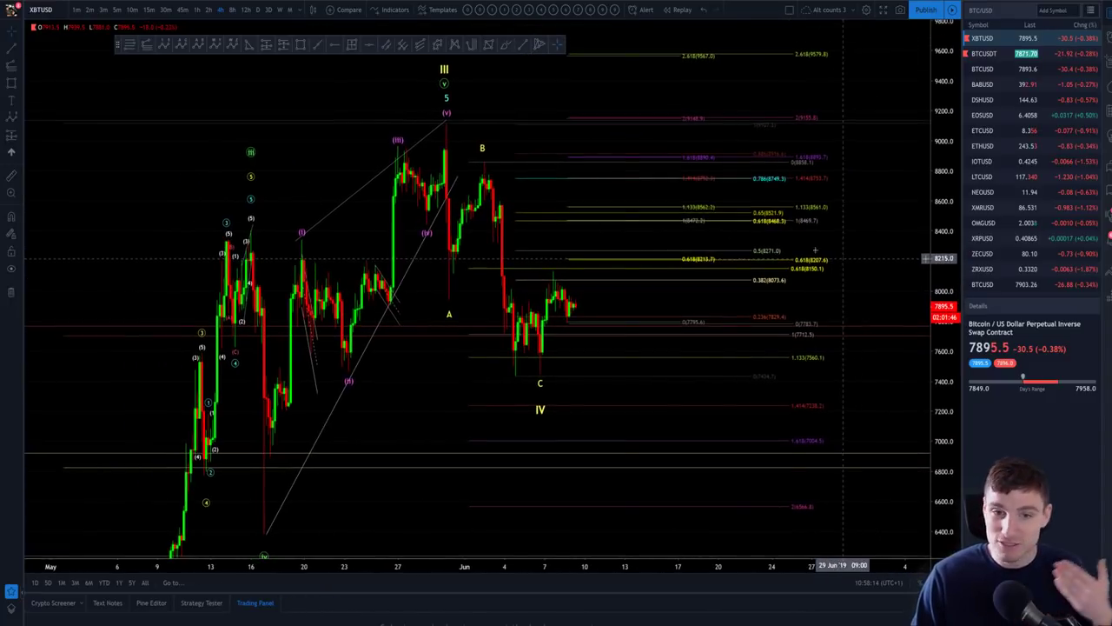
# Step: Switch to the Main charts layout and examine XBTUSD price action around the 7727, 8219 and 8391 horizontal levels
pyautogui.hotkey('ctrl', 'Tab')
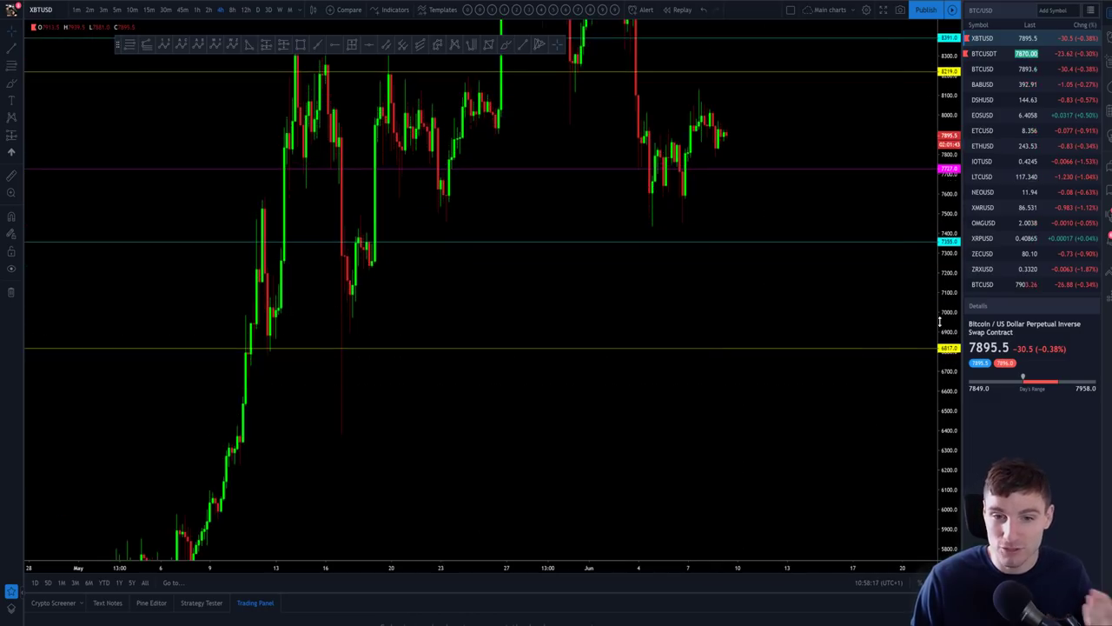
pyautogui.moveTo(883, 314); pyautogui.dragTo(828, 443)
pyautogui.scroll(2, 829, 447)
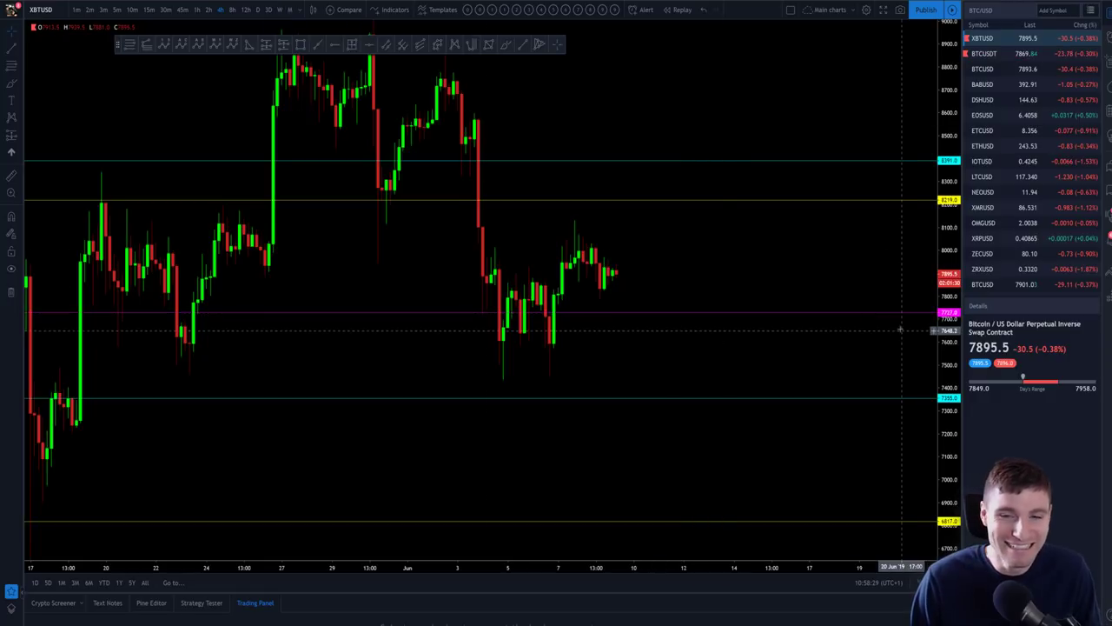
pyautogui.moveTo(949, 332); pyautogui.dragTo(945, 286)
pyautogui.moveTo(823, 243); pyautogui.dragTo(866, 257)
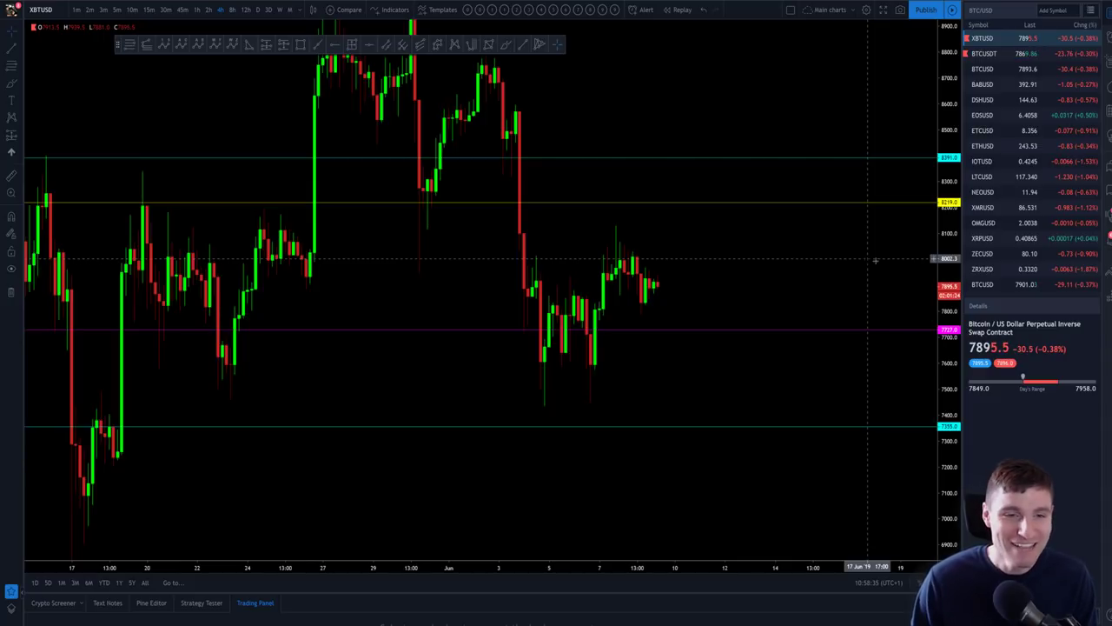
pyautogui.scroll(1, 907, 290)
pyautogui.moveTo(943, 279); pyautogui.dragTo(904, 222)
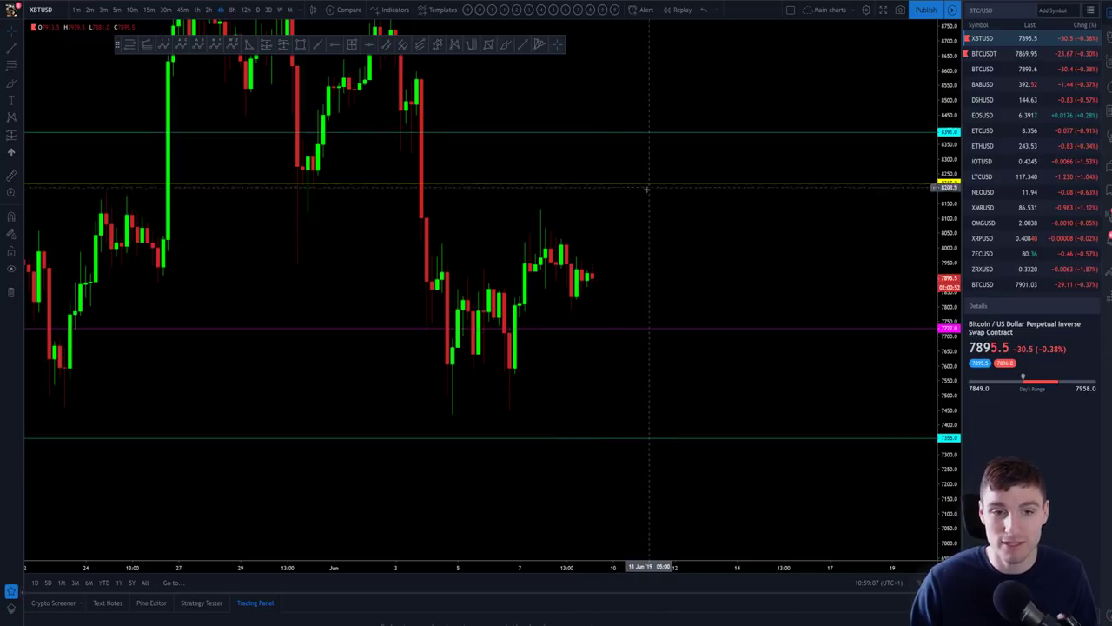
pyautogui.moveTo(665, 265); pyautogui.dragTo(716, 275)
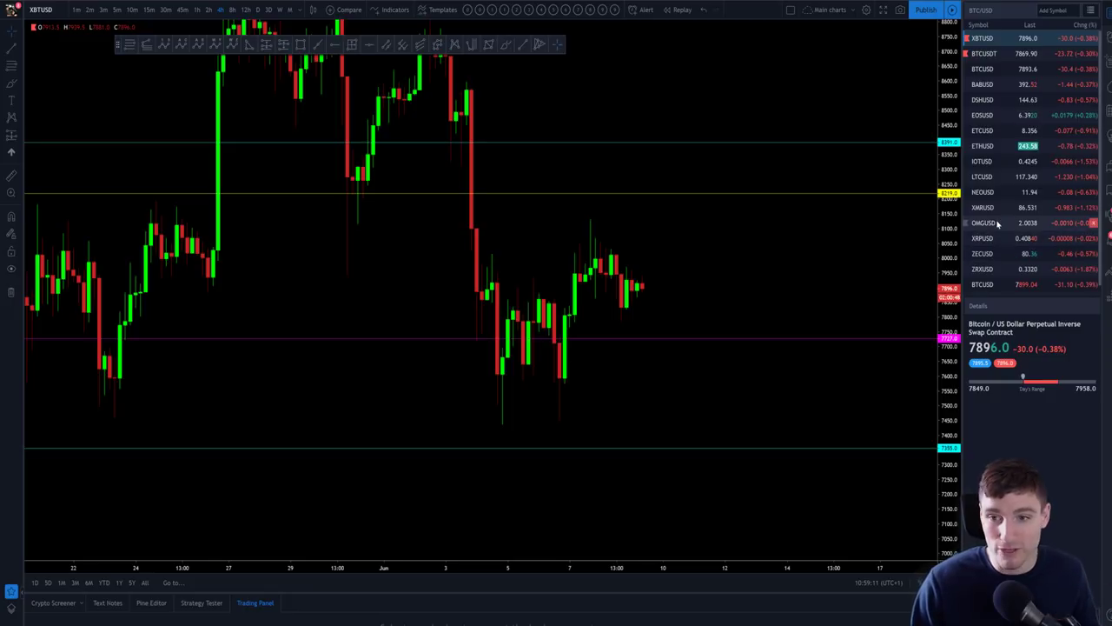
# Step: Load the Crypto / USDT watchlist and review the MATICUSDT and ONTUSDT four-hour charts
pyautogui.click(985, 10)
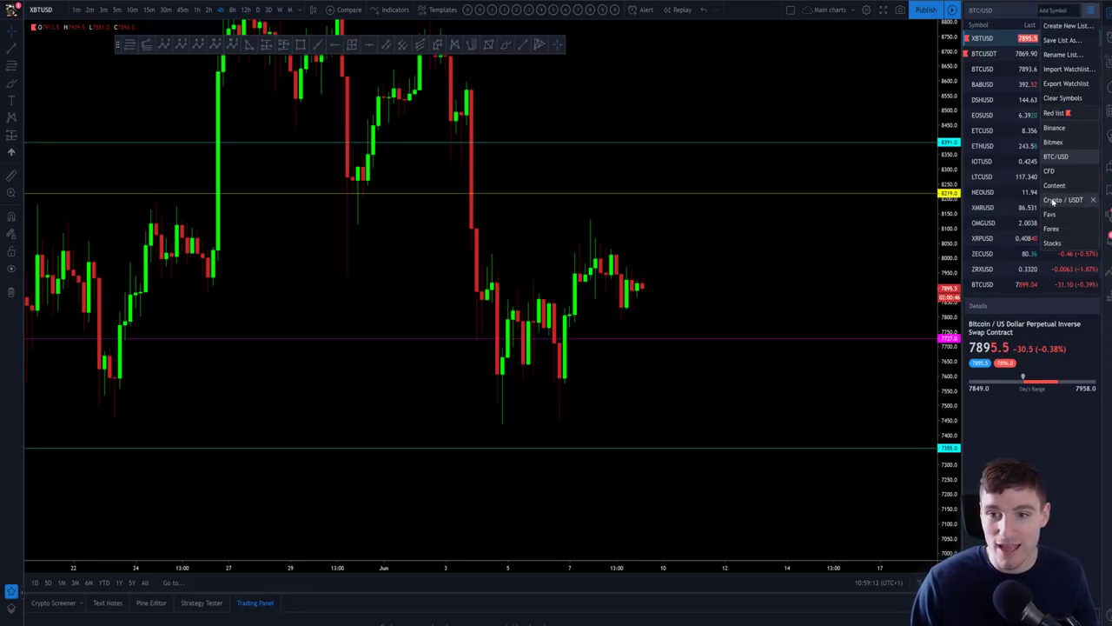
pyautogui.click(1059, 203)
pyautogui.scroll(-5, 1013, 241)
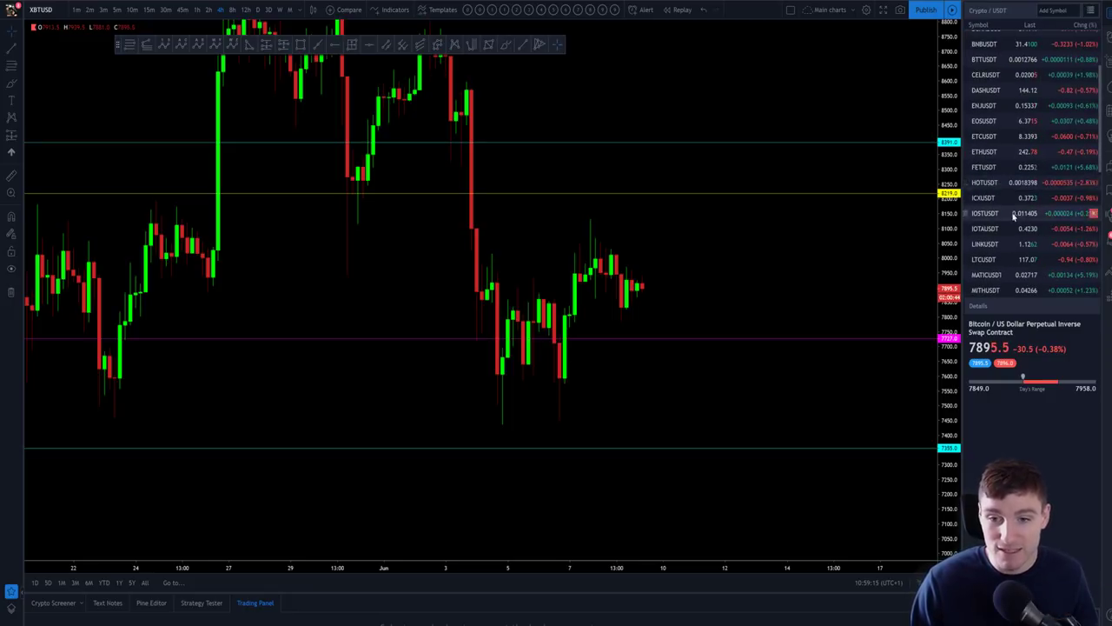
pyautogui.click(998, 218)
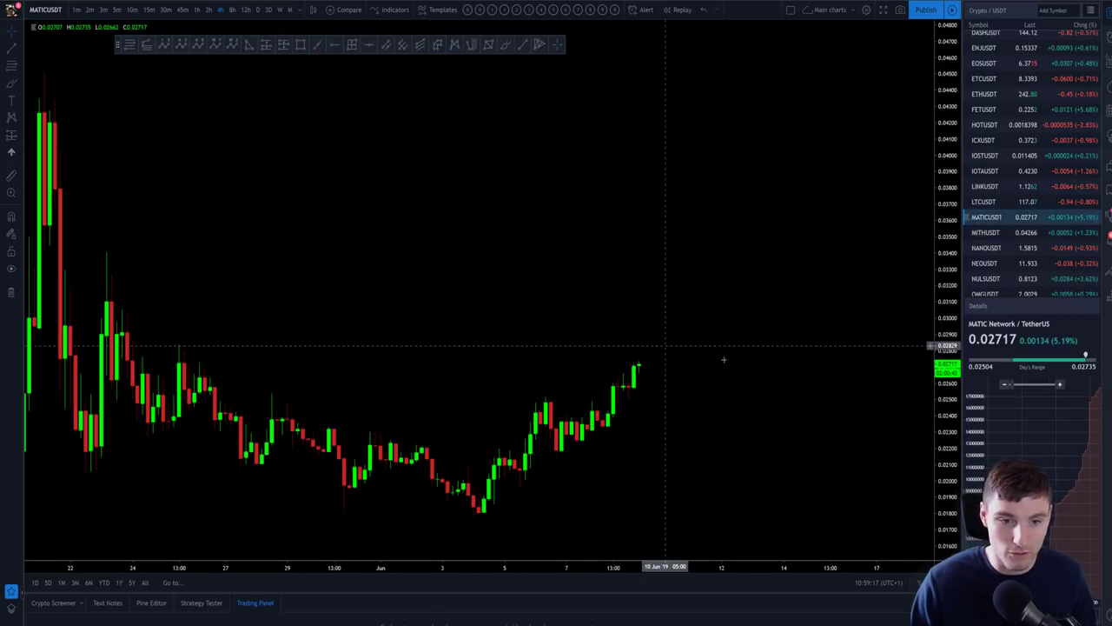
pyautogui.scroll(-1, 713, 359)
pyautogui.scroll(-3, 999, 248)
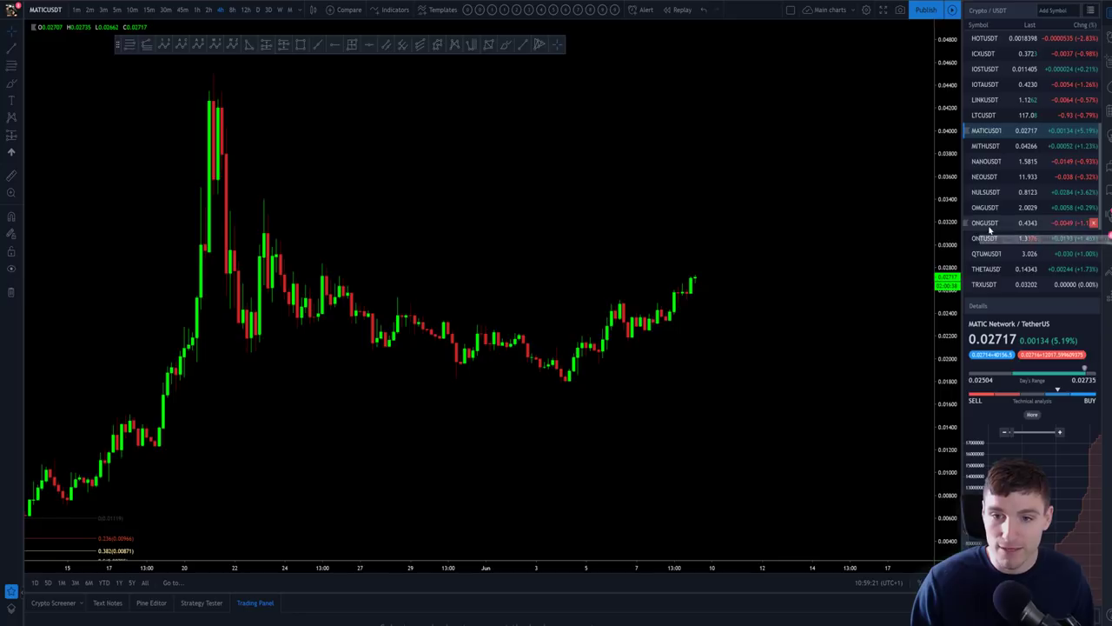
pyautogui.click(990, 241)
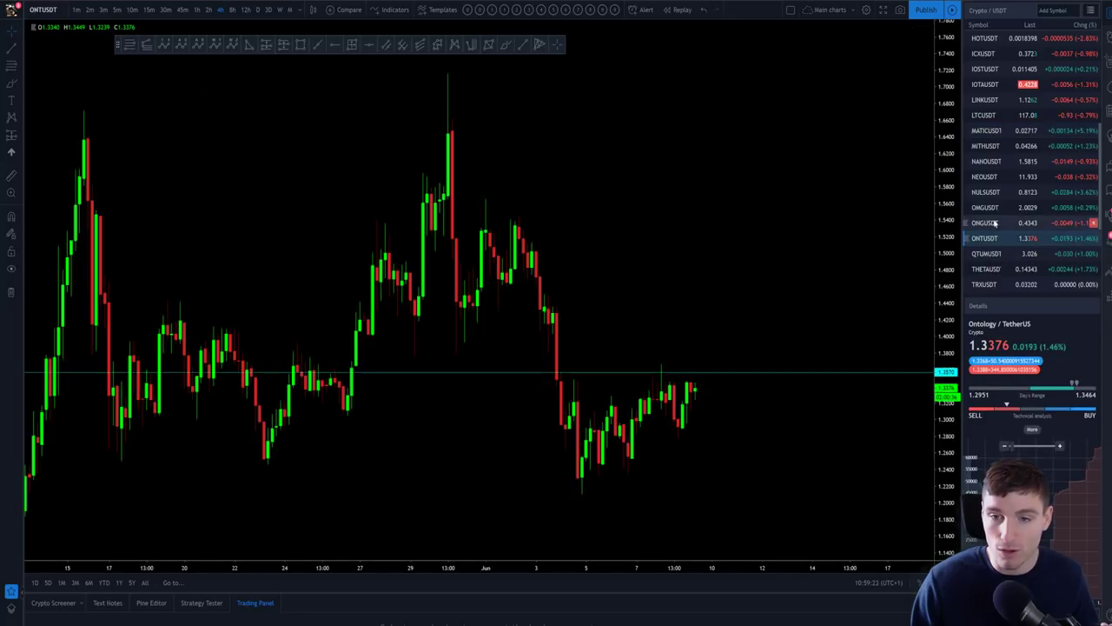
# Step: Switch to the Favs watchlist and view the WTCBTC chart
pyautogui.click(1090, 9)
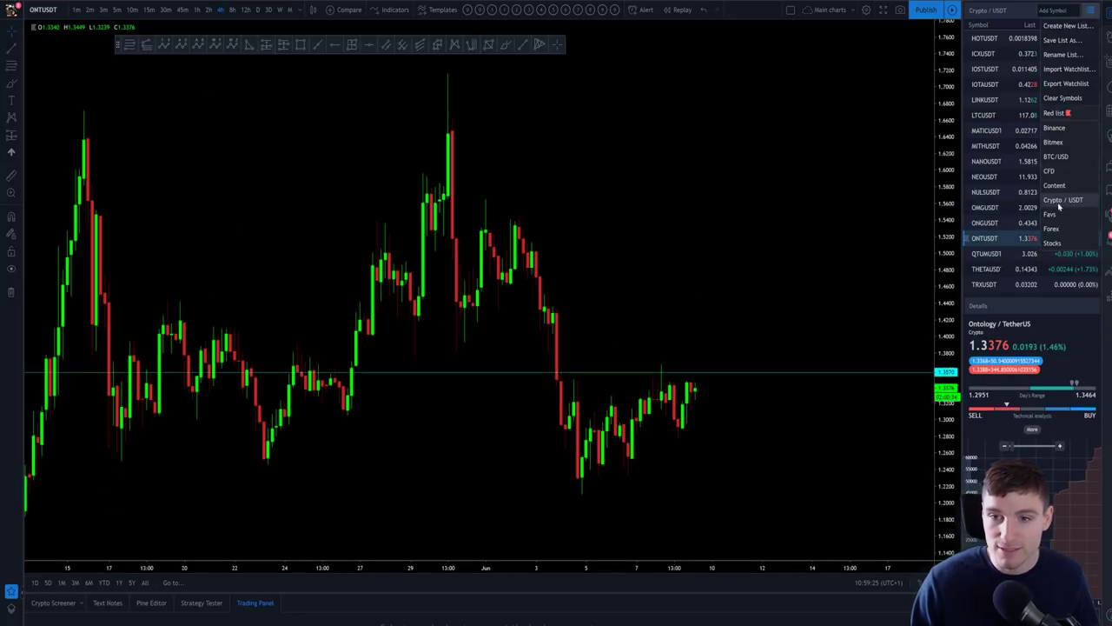
pyautogui.click(1051, 214)
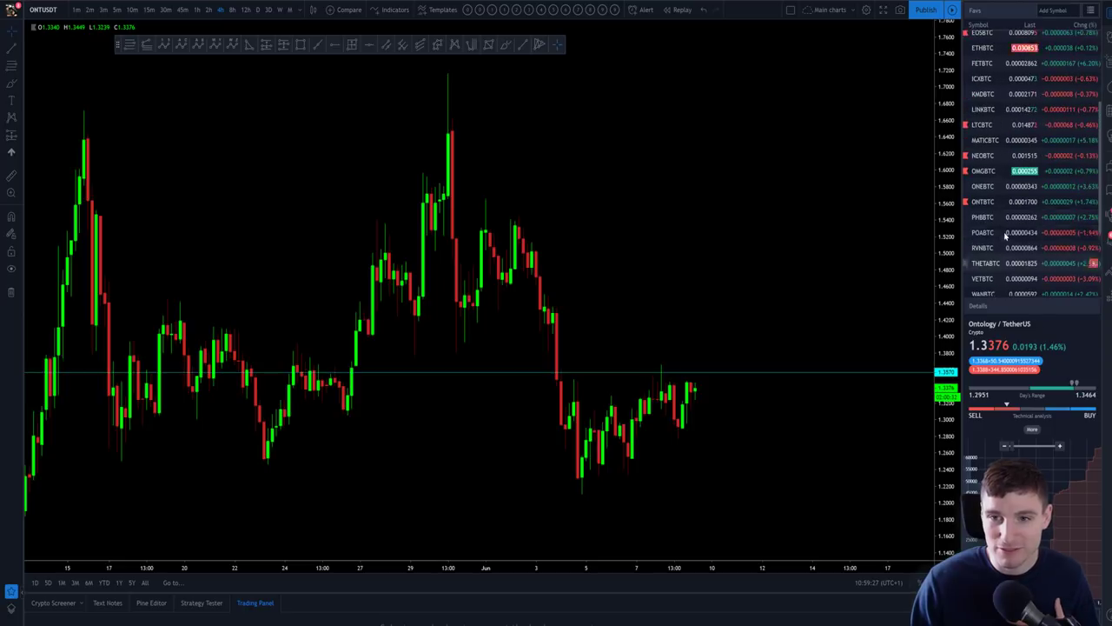
pyautogui.scroll(-3, 1005, 234)
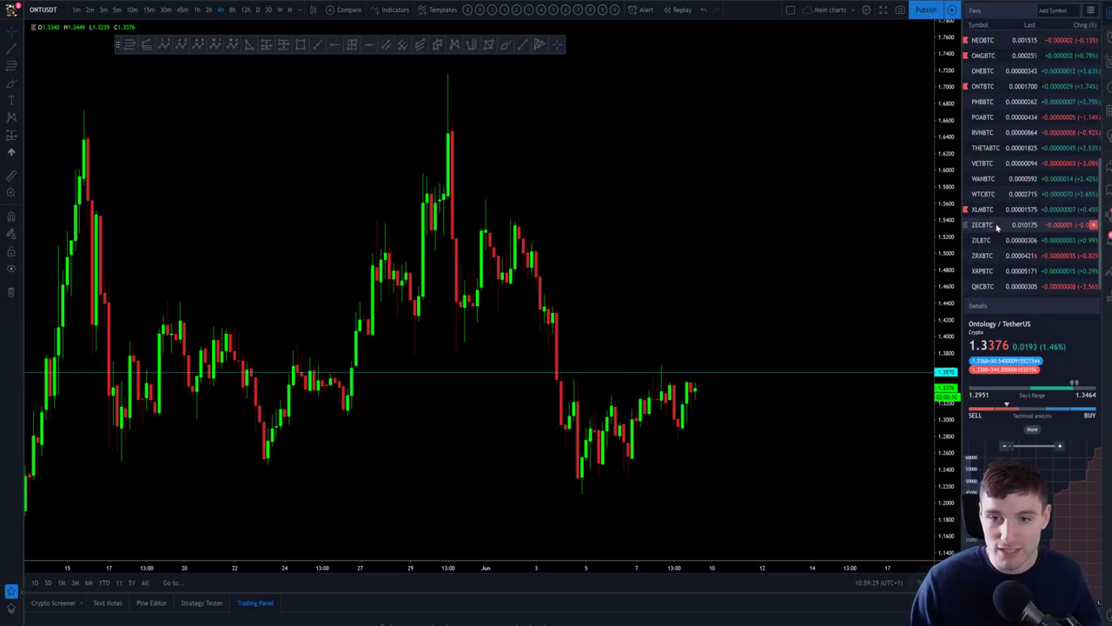
pyautogui.click(990, 196)
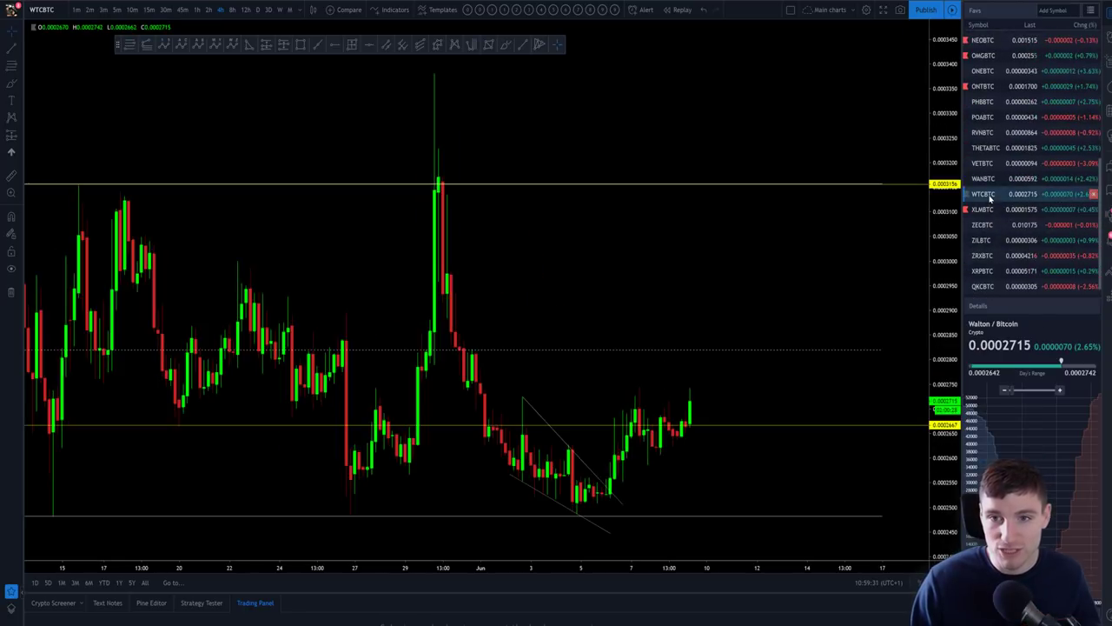
# Step: Review the ONEBTC, MATICBTC and FETBTC charts from the Favs watchlist
pyautogui.scroll(3, 990, 196)
pyautogui.click(996, 187)
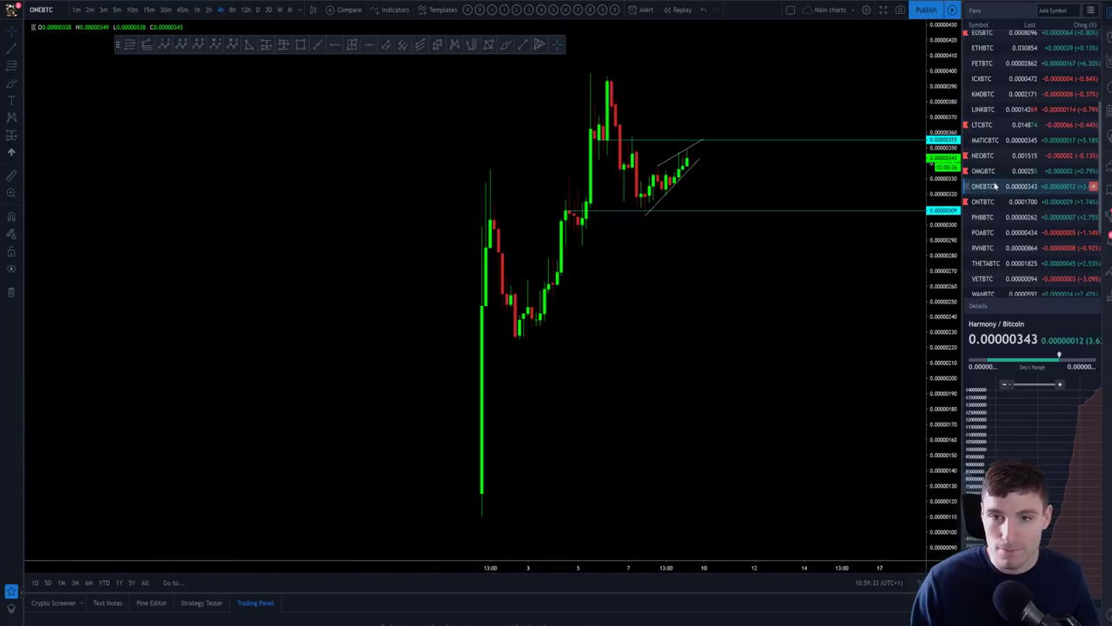
pyautogui.scroll(2, 996, 169)
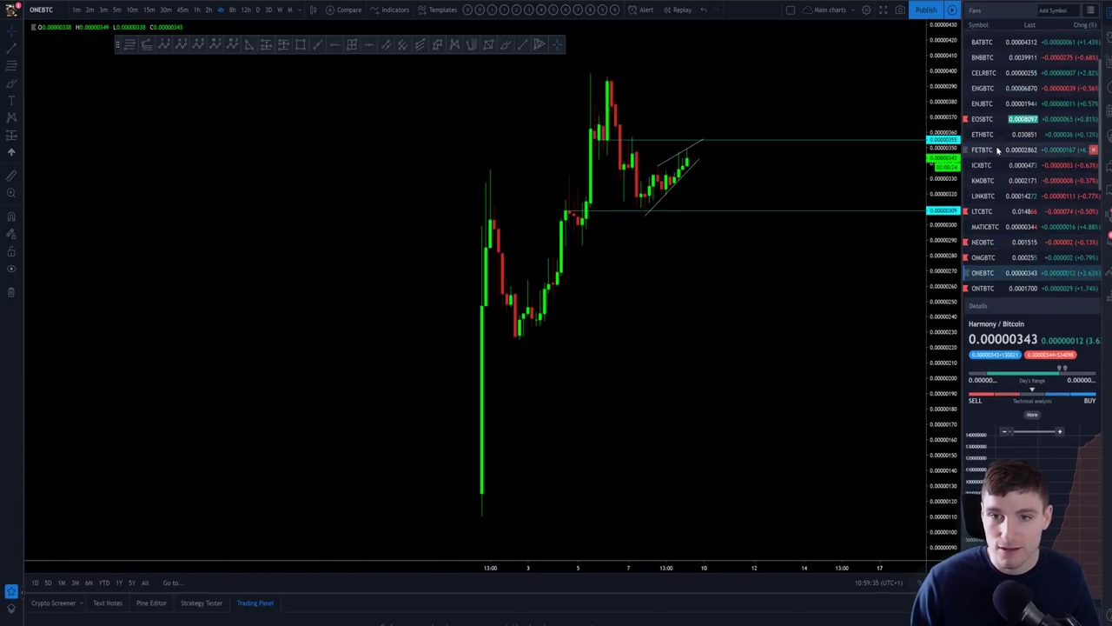
pyautogui.click(987, 226)
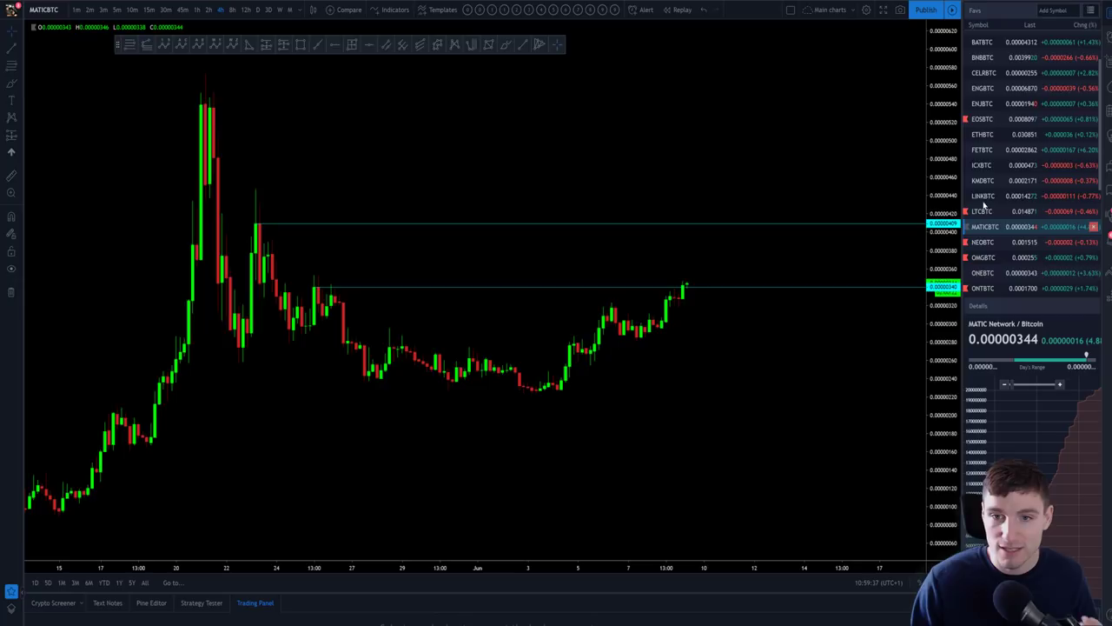
pyautogui.click(982, 149)
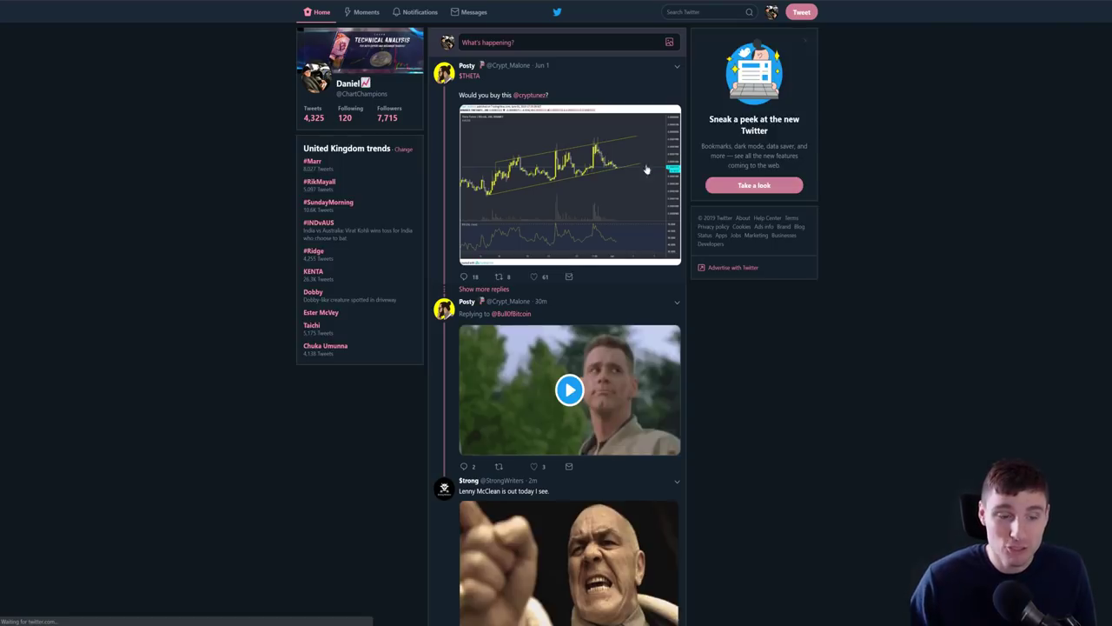
# Step: Switch to Twitter and look through the latest tweets on the Chart Champions profile
pyautogui.scroll(-3, 569, 273)
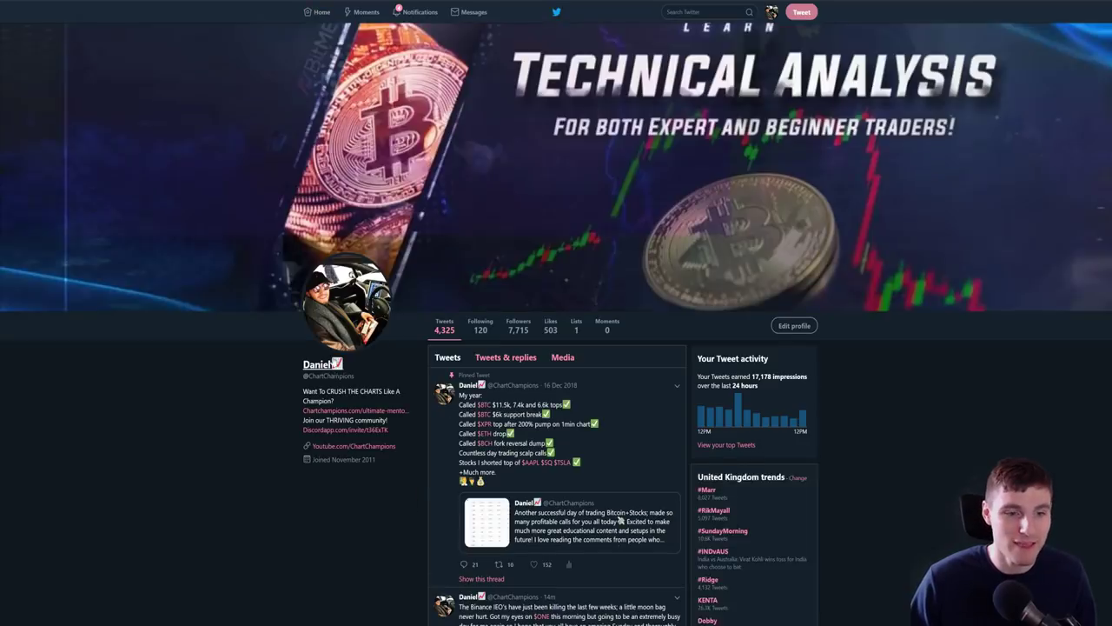
pyautogui.scroll(-2, 409, 339)
pyautogui.scroll(-2, 394, 390)
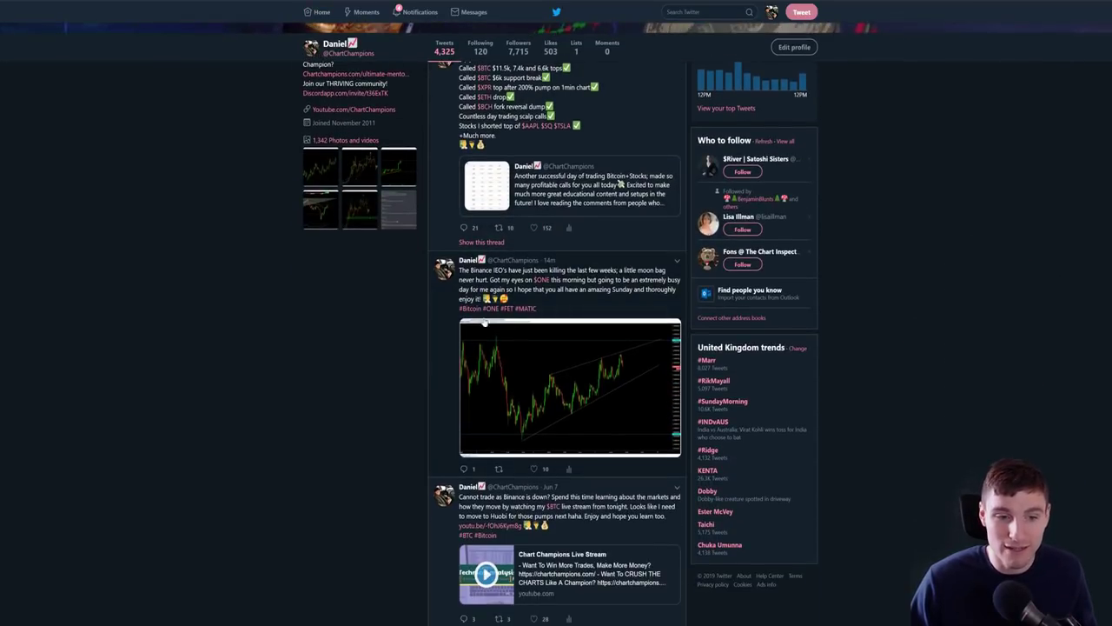